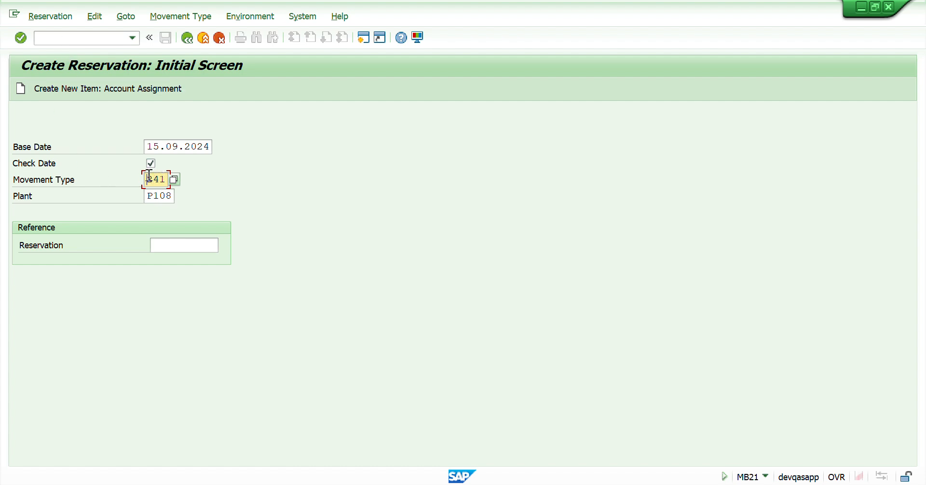
Step: Set the movement type to 201 and proceed to the new items screen
key(Delete)
key(Delete)
key(Delete)
text(201)
key(Return)
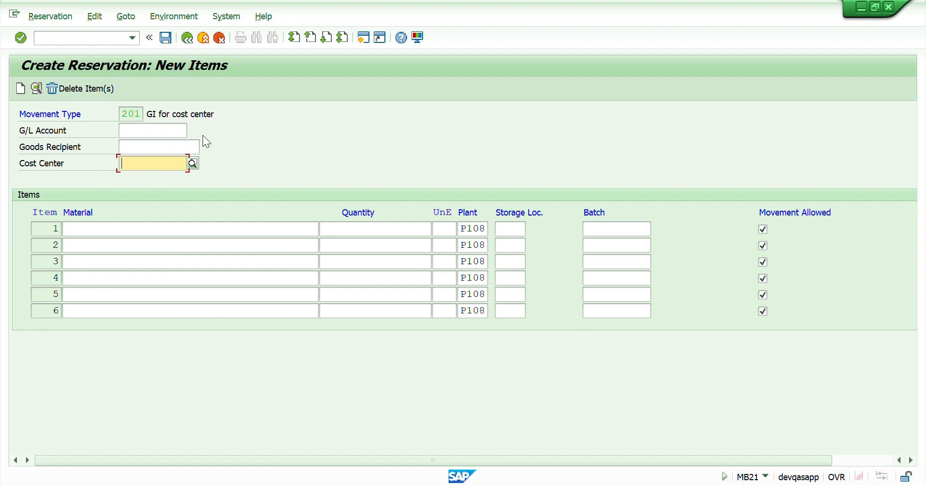
Step: Choose cost center 11L3621211 from the suggestions and confirm it
click(166, 162)
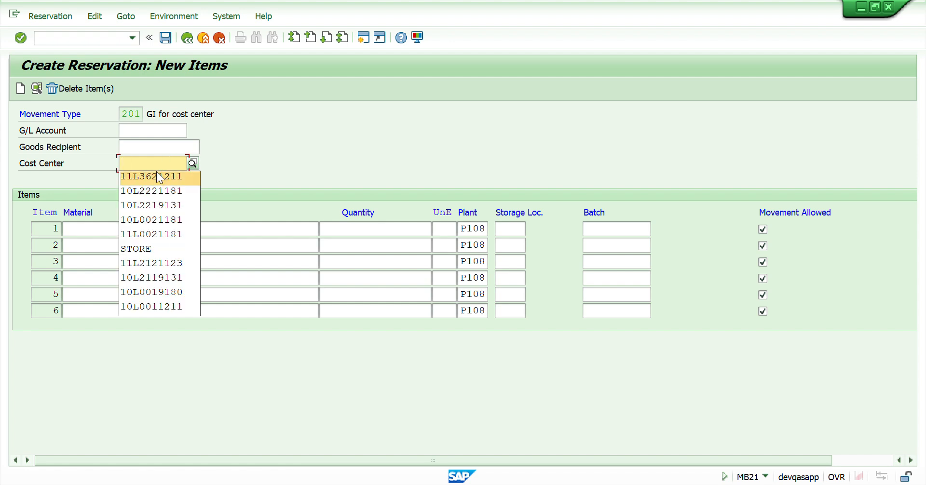
click(156, 171)
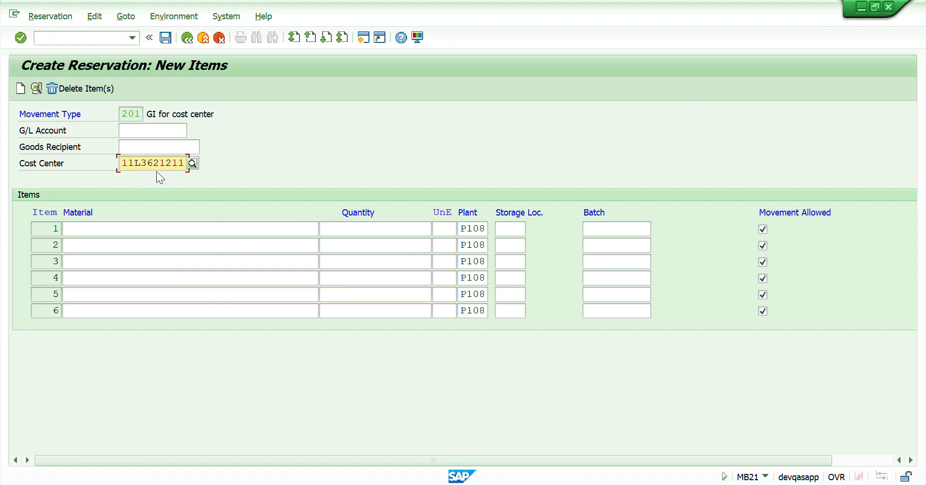
key(Return)
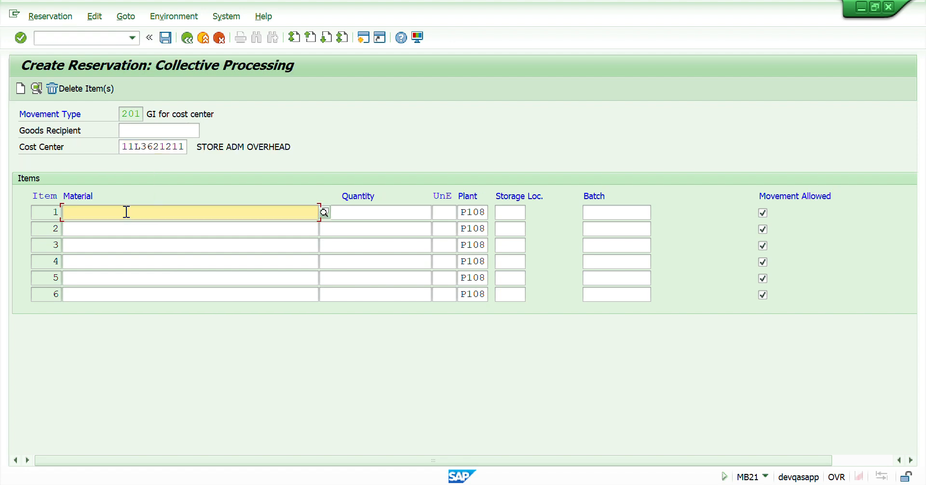
Step: Enter material 15000187 with quantity 1 in the first item row
click(126, 211)
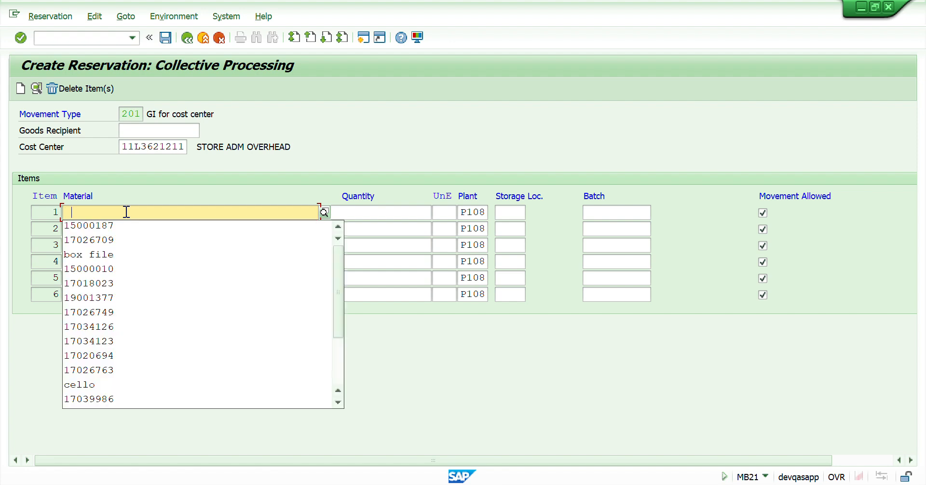
click(112, 228)
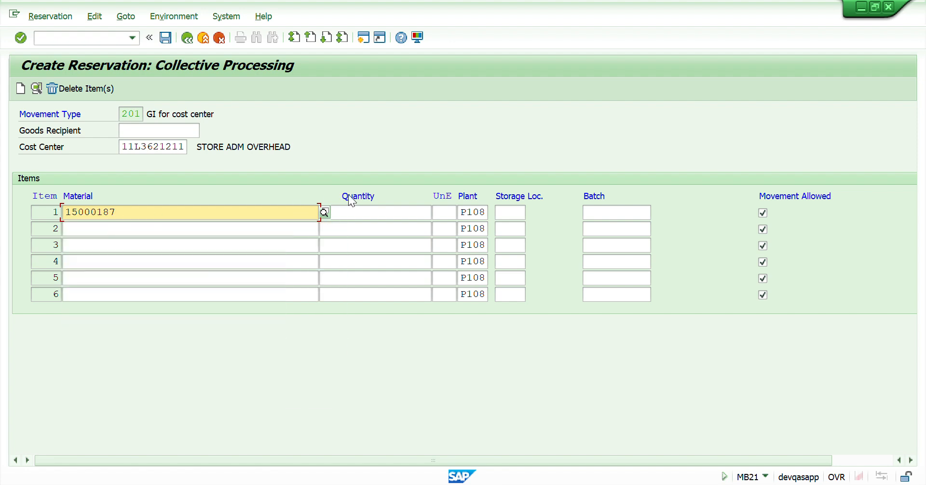
click(395, 211)
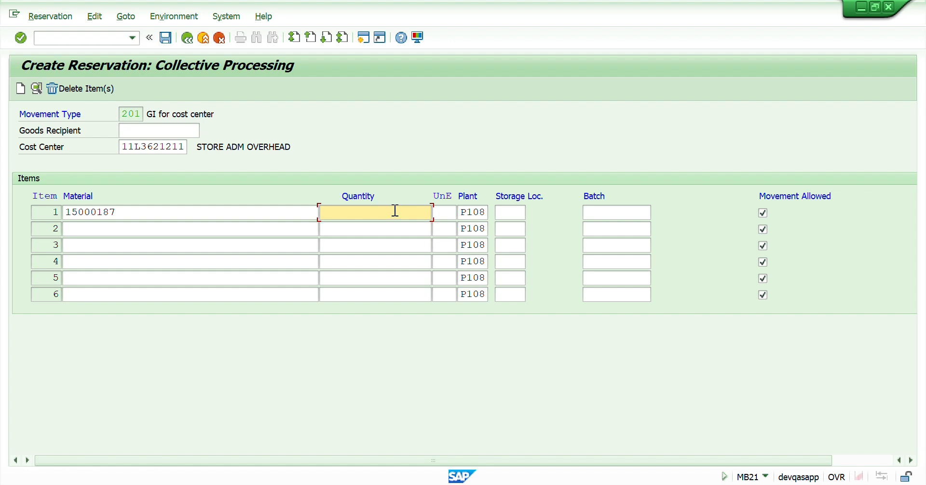
text(1)
Step: Exit the reservation without posting it
key(Escape)
click(184, 40)
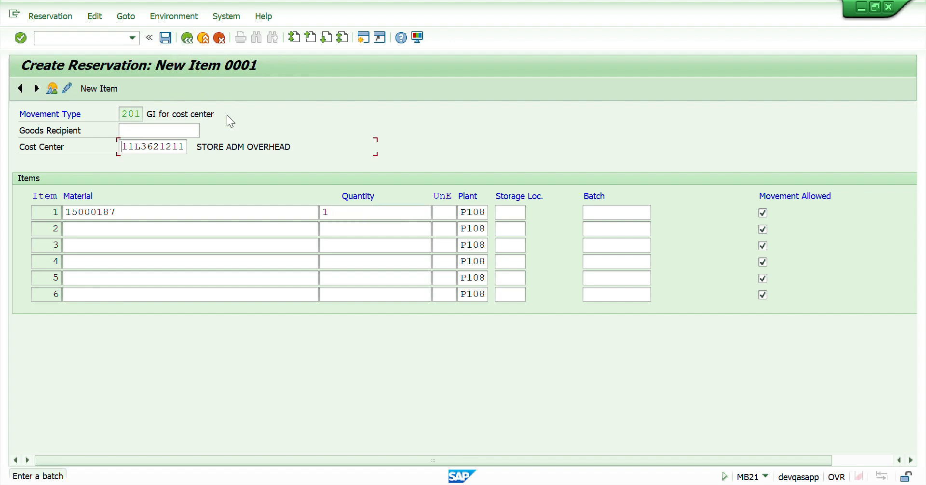
click(187, 38)
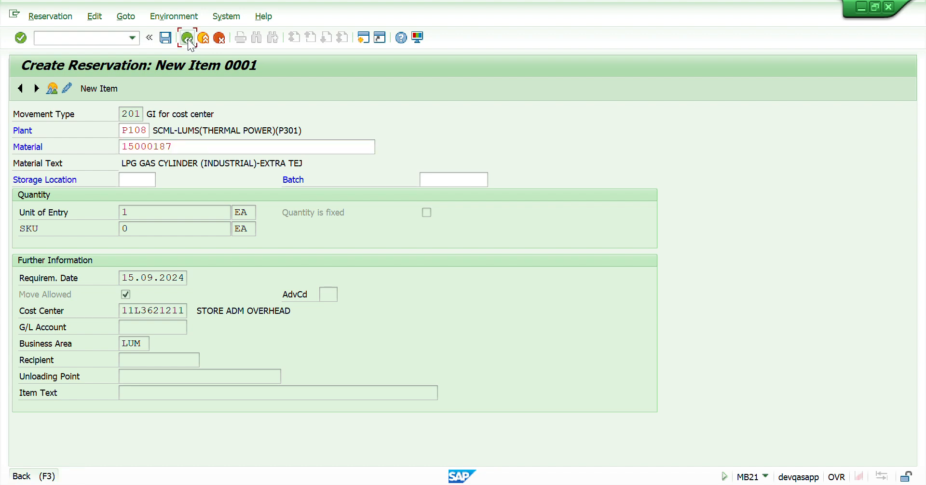
click(204, 38)
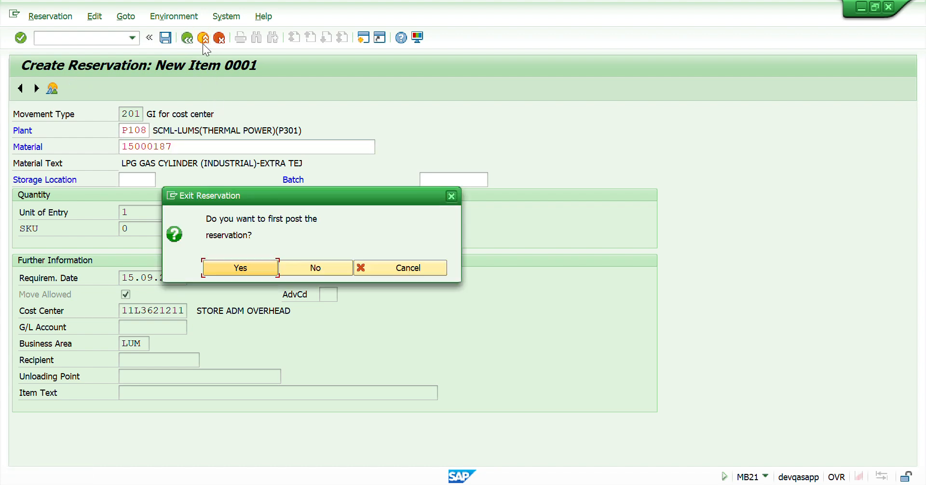
click(306, 267)
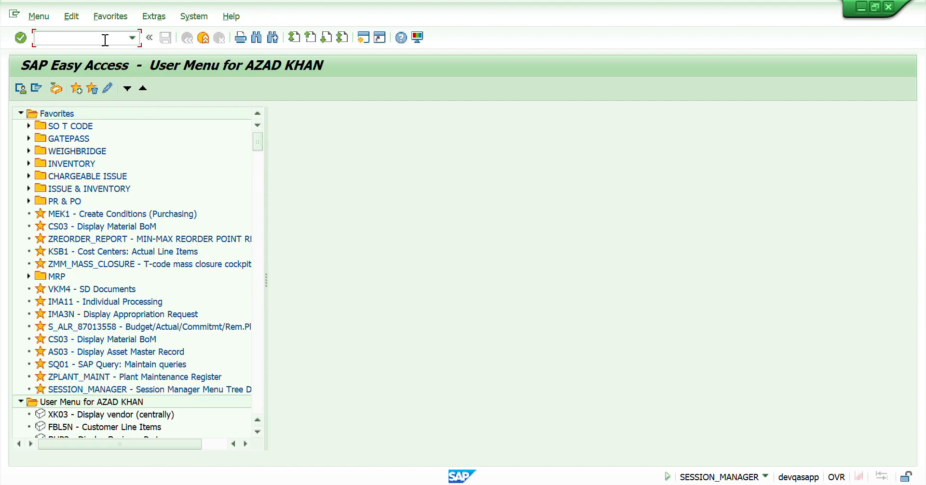
Step: Restart transaction mb21 and set the movement type to 261 to open the new items screen
text(mb21)
key(Return)
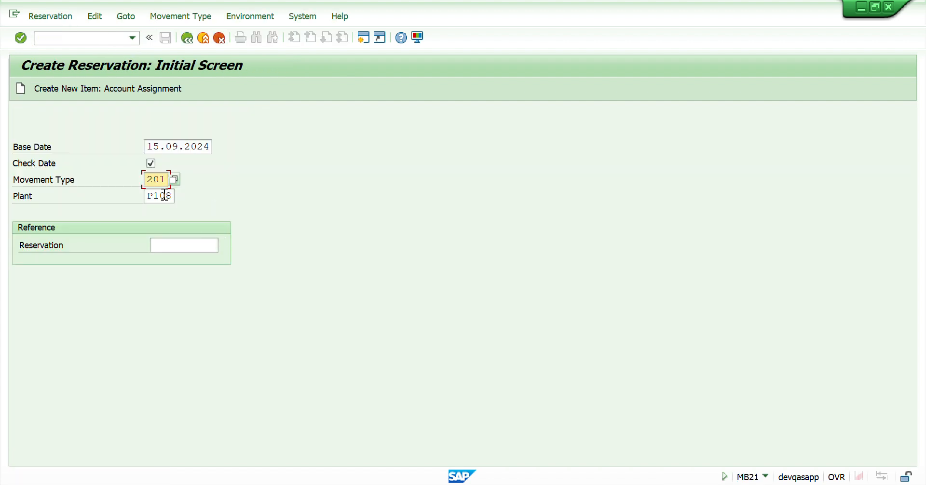
key(Delete)
key(Delete)
key(Delete)
text(22)
key(BackSpace)
key(BackSpace)
key(BackSpace)
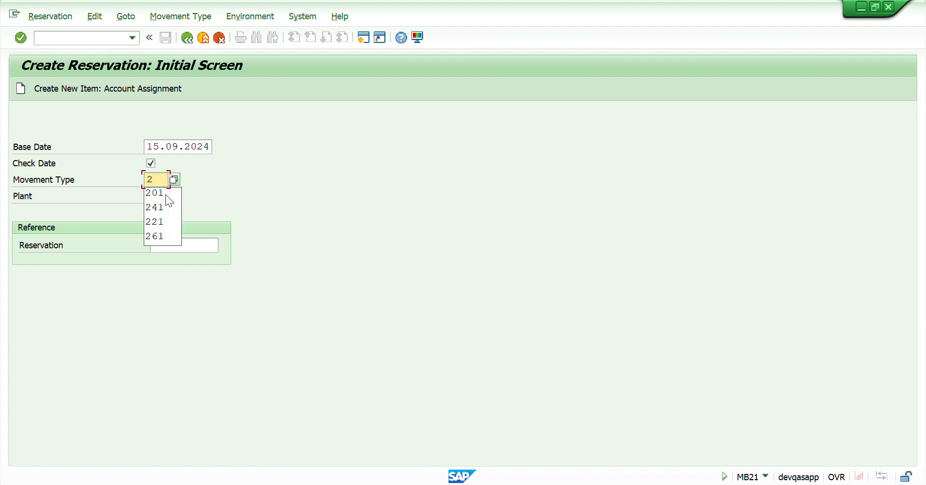
text(261)
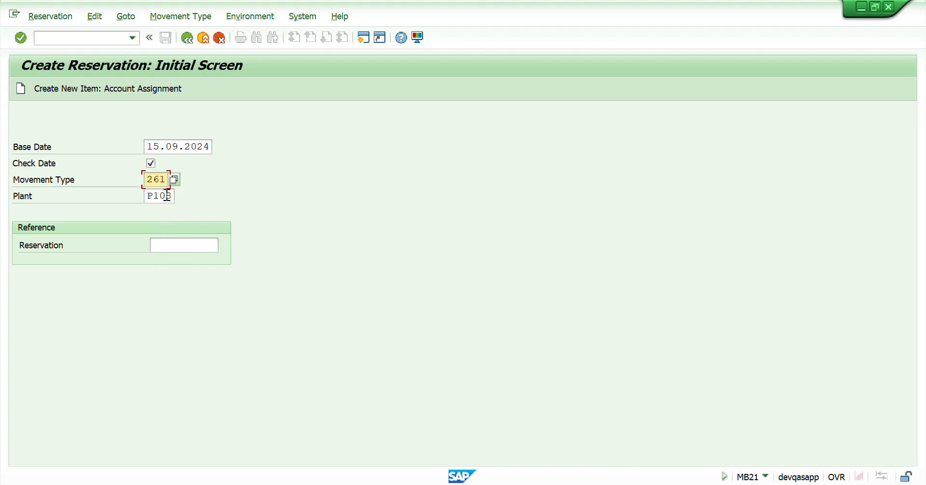
key(Return)
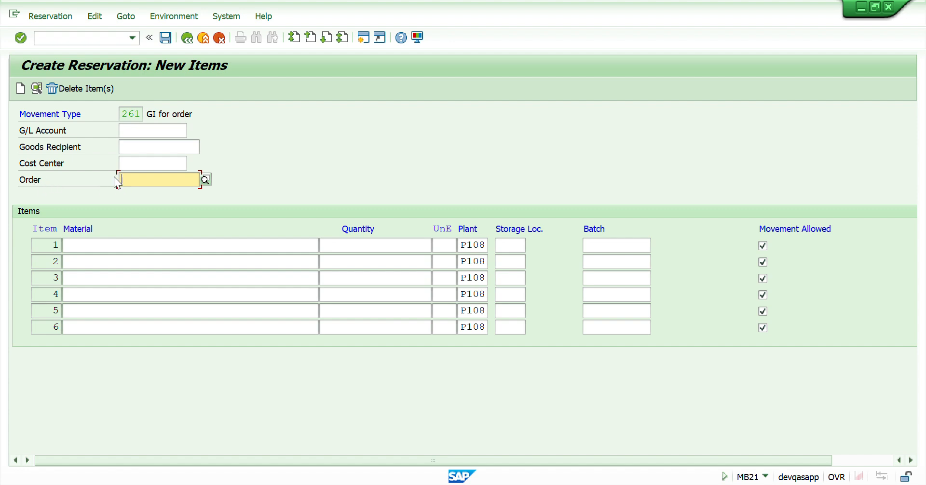
Step: Open the order search help and browse the list of available orders, then close it
click(127, 163)
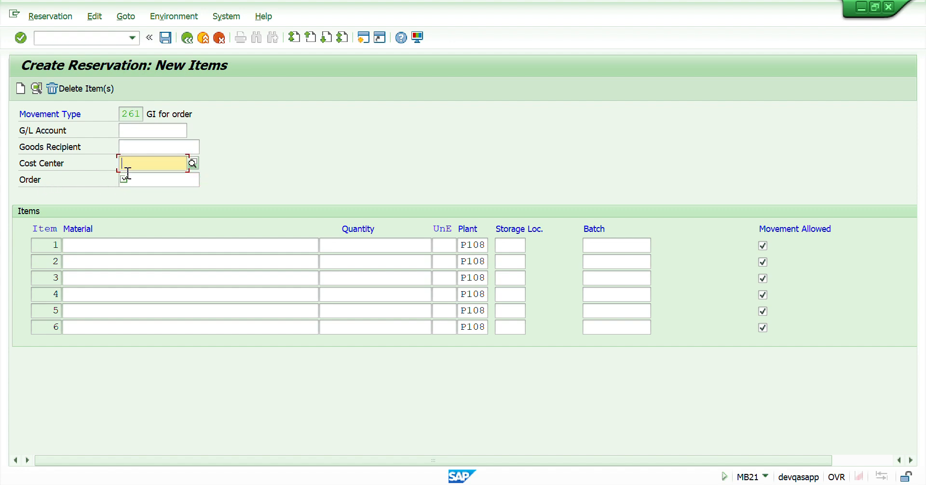
click(148, 179)
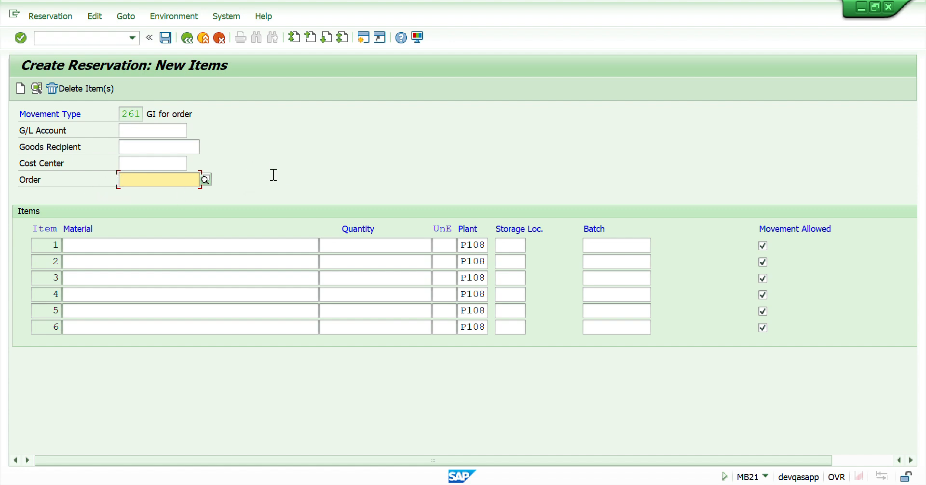
click(204, 180)
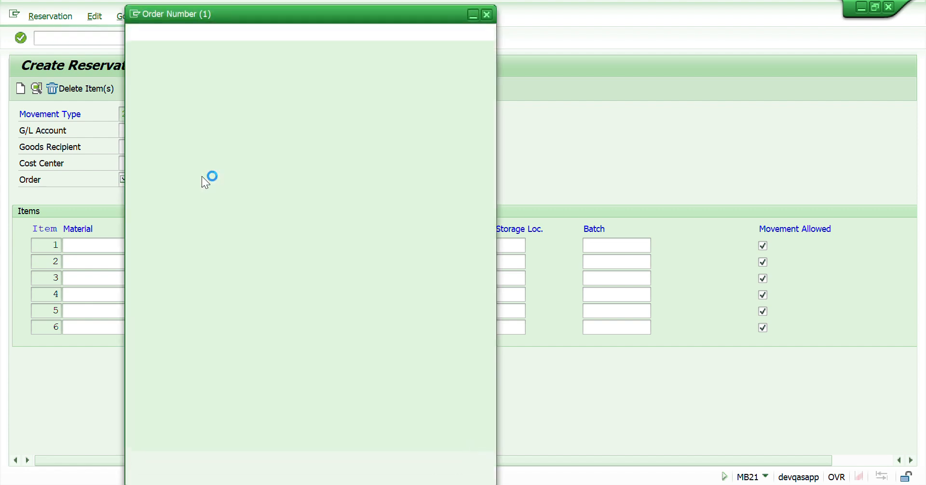
click(450, 463)
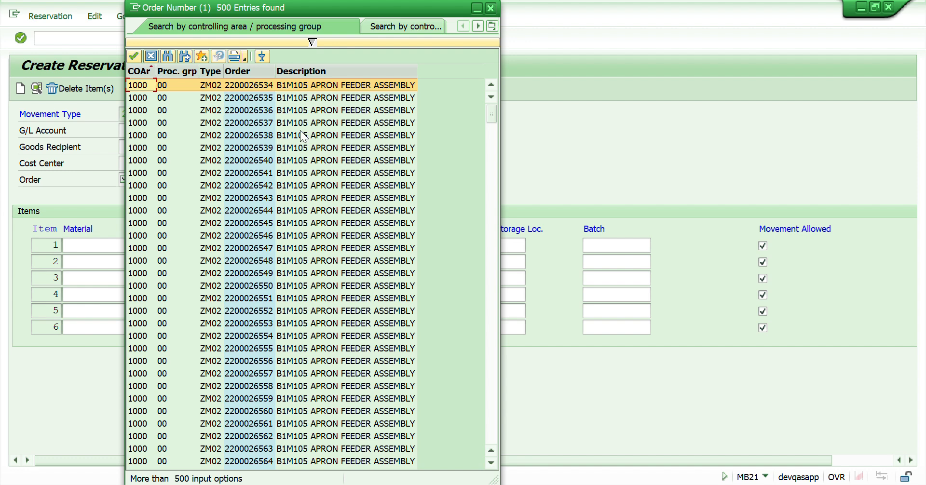
drag(279, 10, 268, 142)
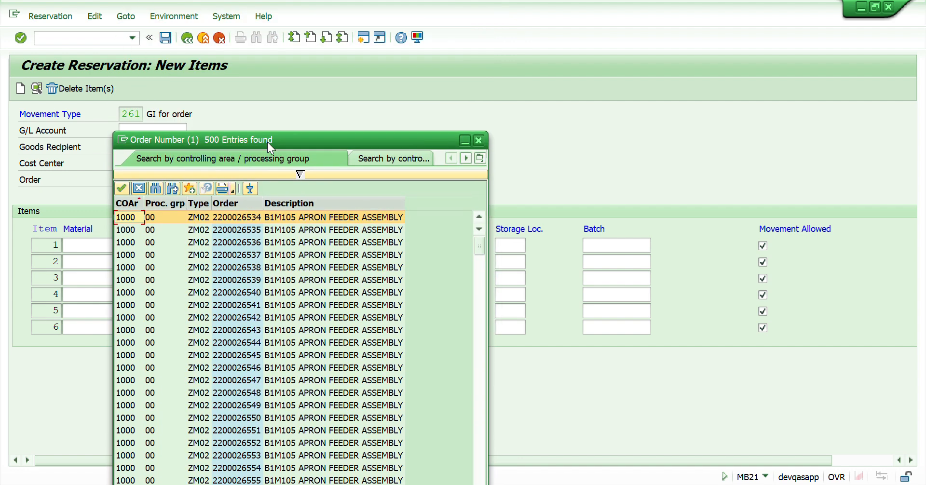
click(481, 140)
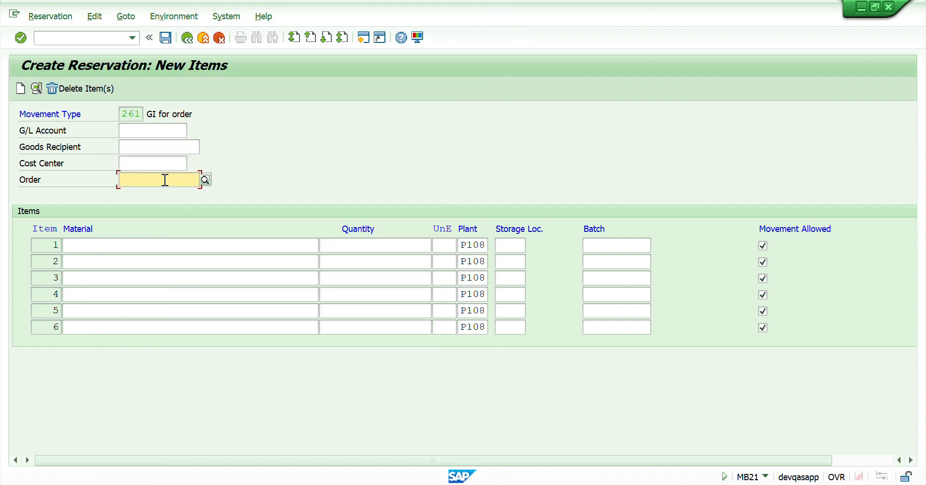
Step: Return to the reservation initial screen
click(125, 249)
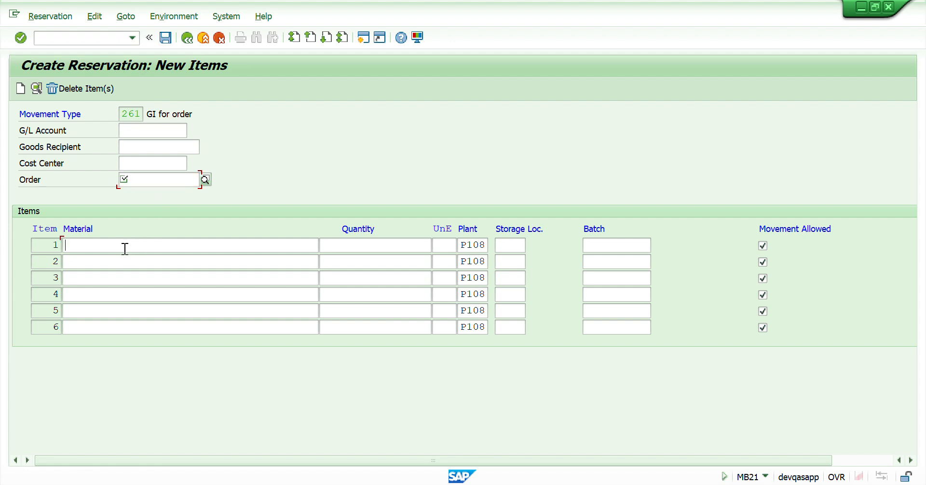
click(347, 250)
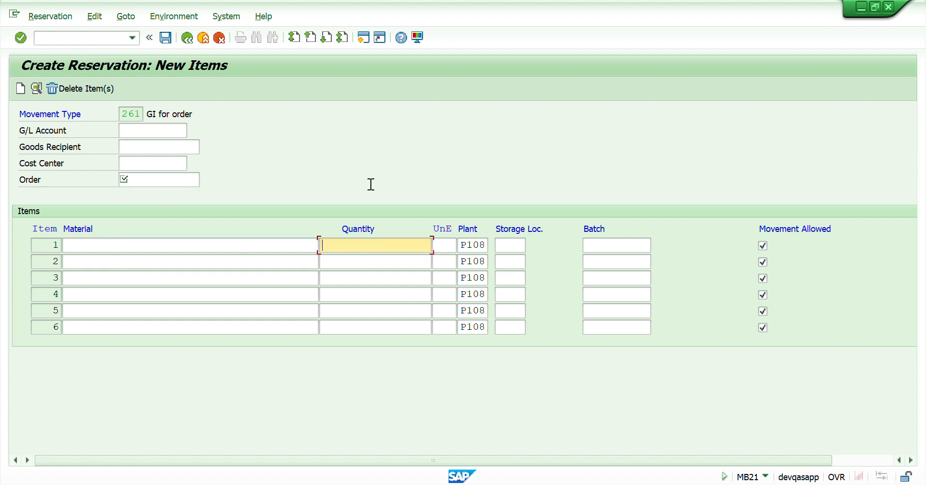
click(187, 37)
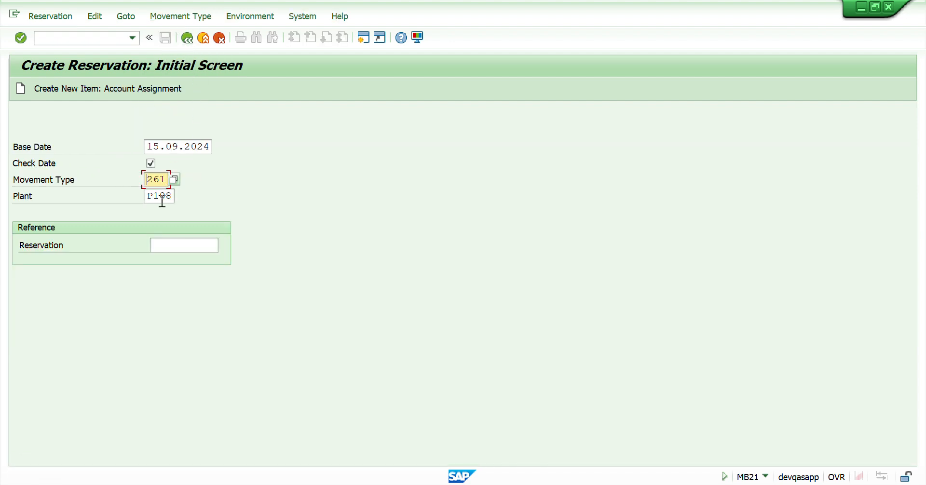
Step: Set the movement type to 221 and proceed to the new items screen
key(Delete)
key(Delete)
key(Return)
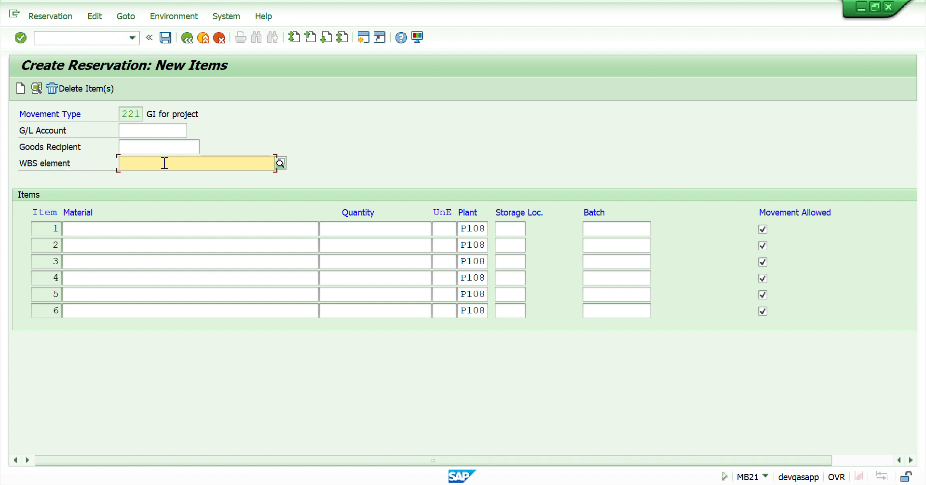
Step: Pick WBS element CAPEX/24/1011/LUM/INS-03 from the WBS element search help
click(279, 164)
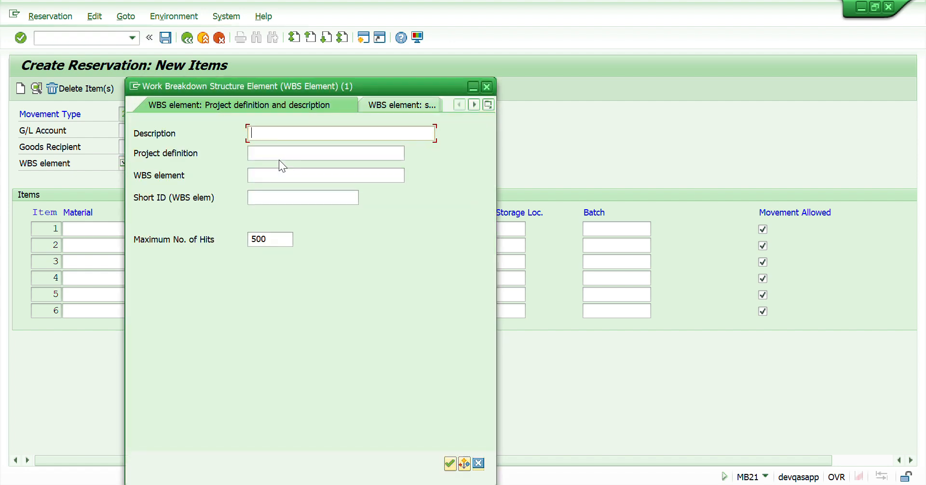
click(450, 464)
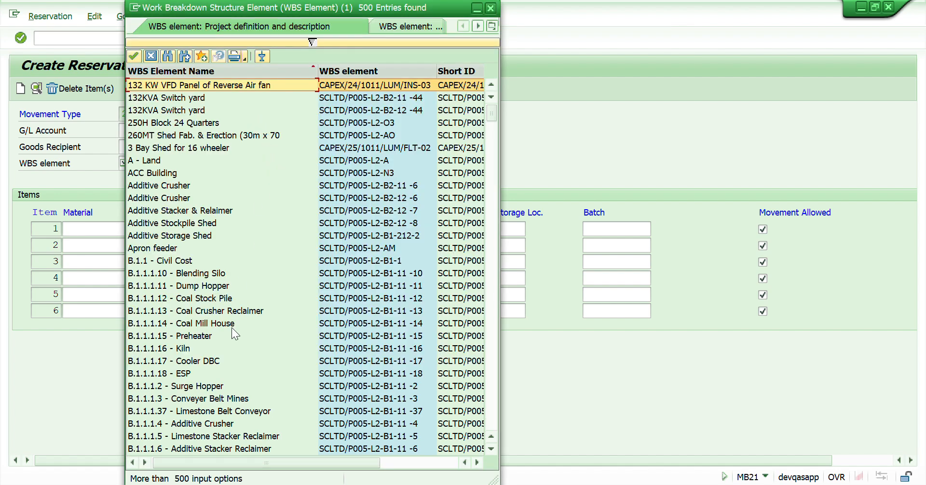
drag(316, 9, 295, 115)
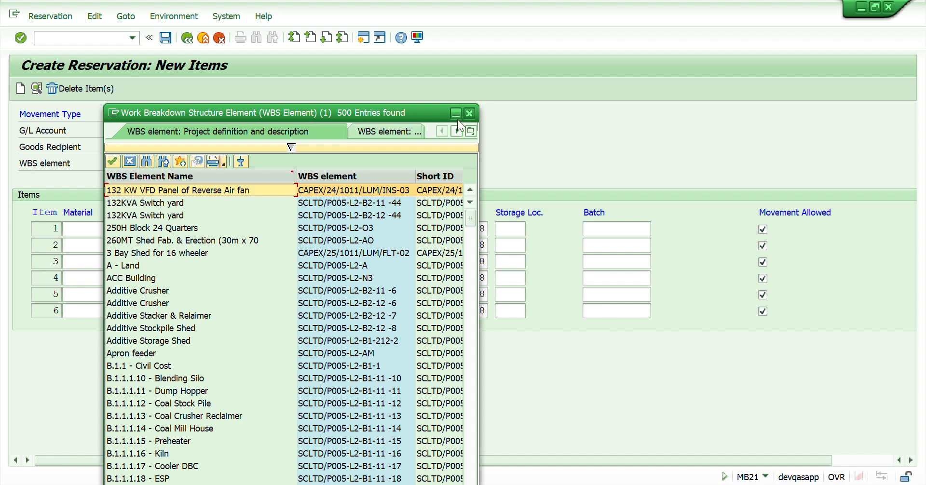
click(332, 191)
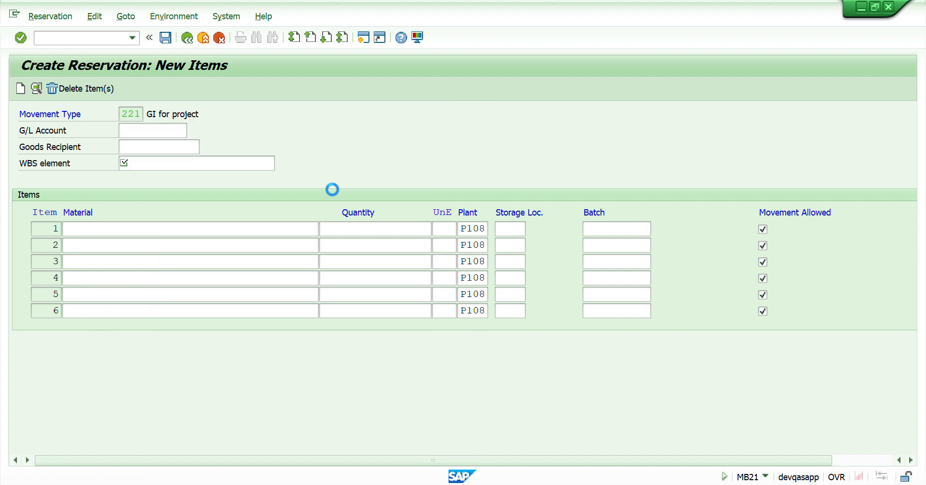
Step: Go back through the overview to the reservation initial screen
click(191, 222)
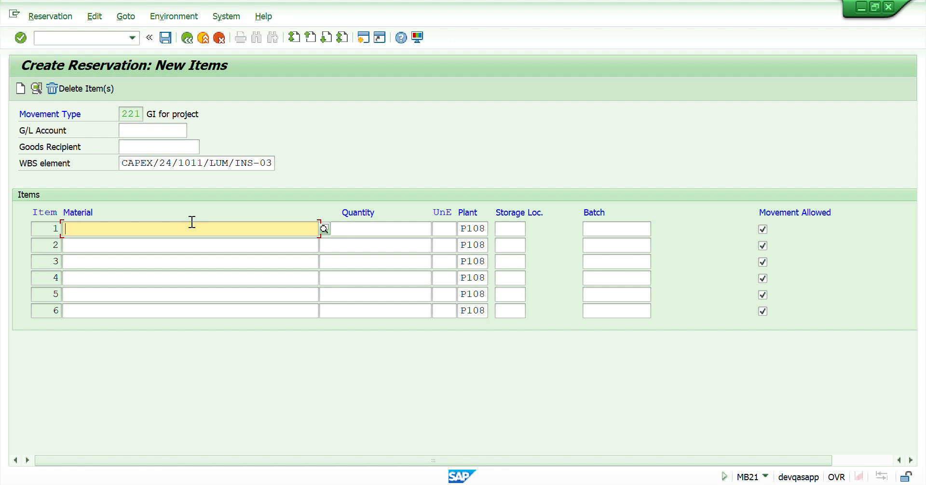
click(363, 231)
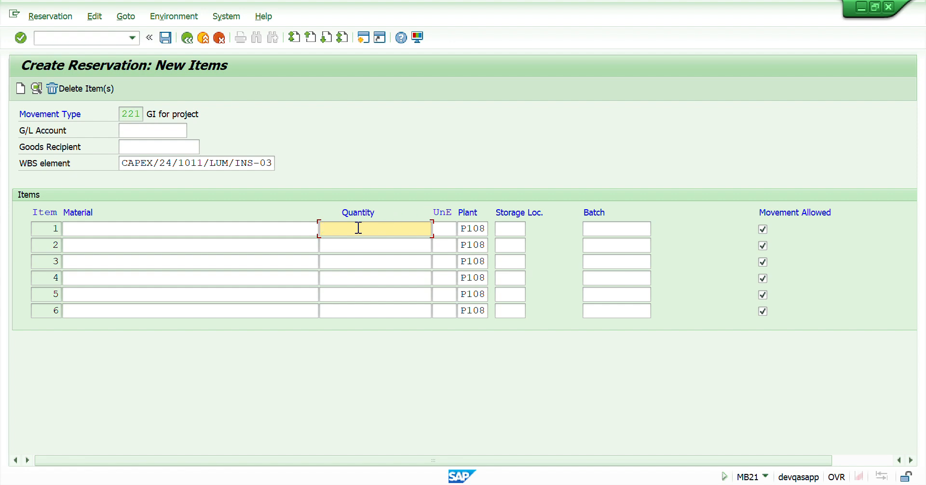
click(187, 41)
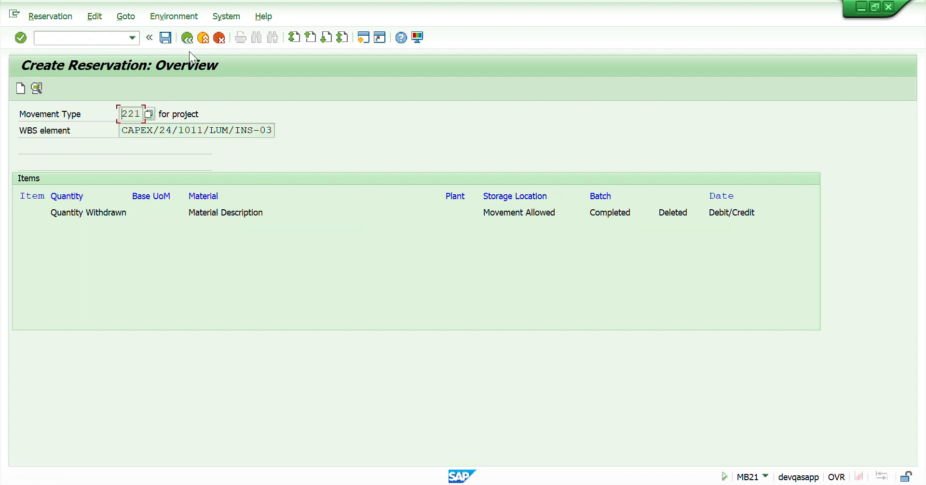
click(188, 38)
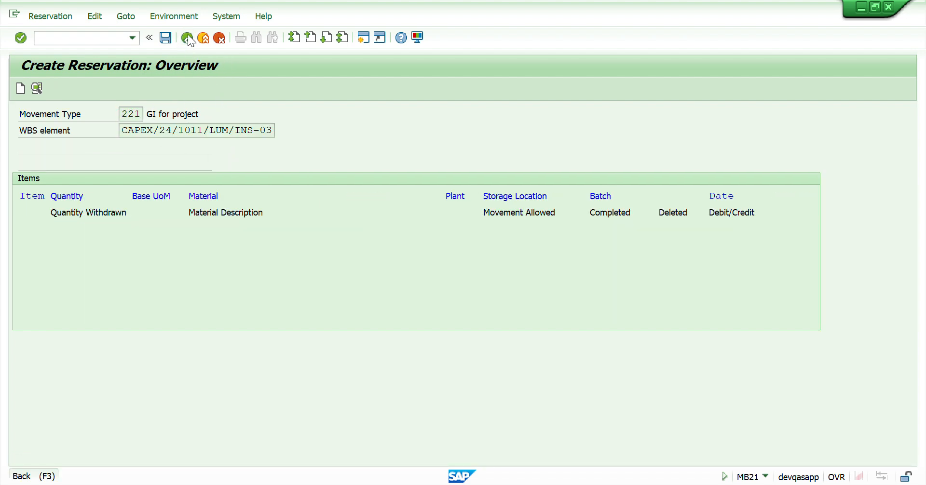
Step: Set the movement type to 241 and proceed to the new items screen
key(Delete)
key(Delete)
key(Delete)
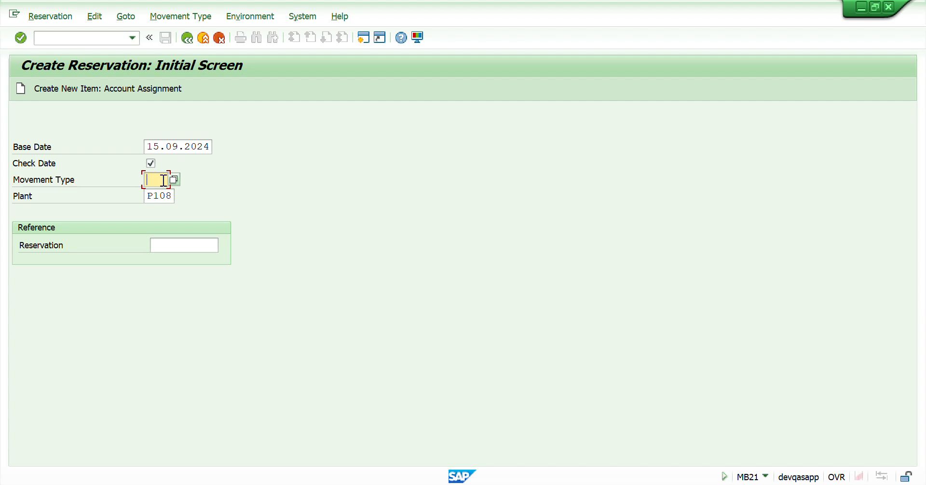
text(241)
key(Return)
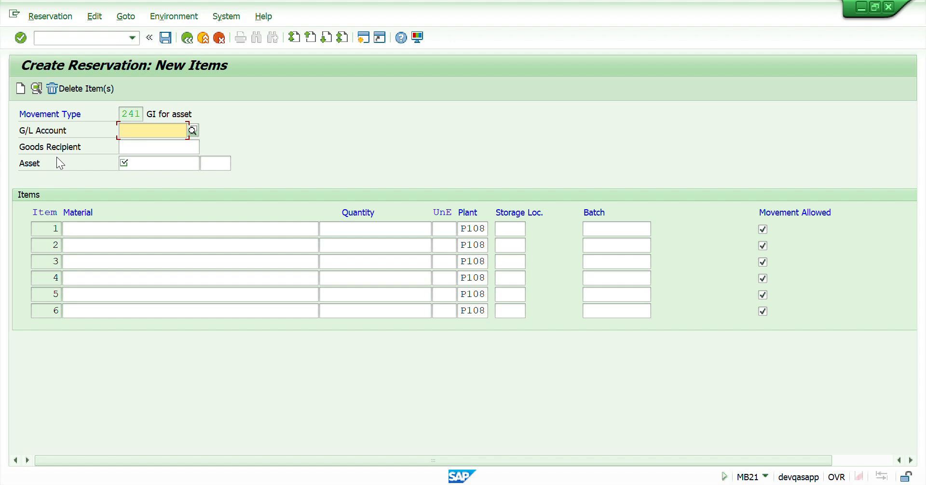
click(140, 162)
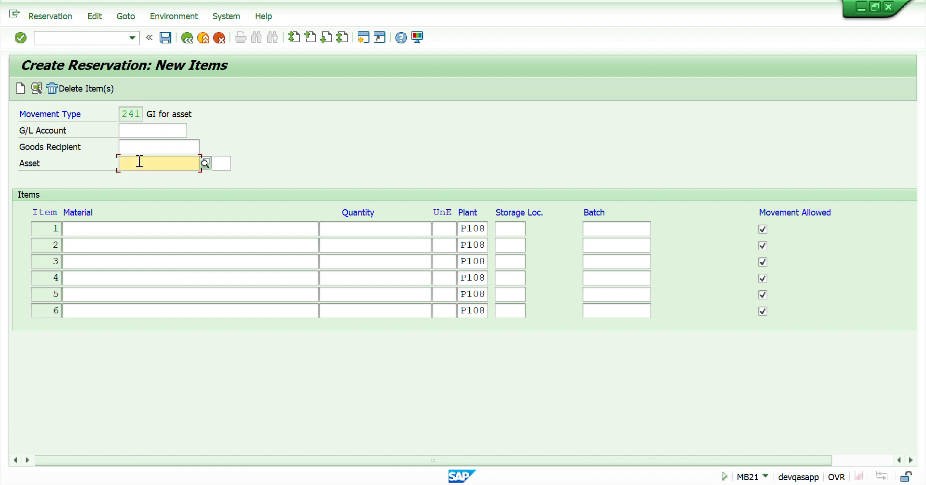
click(204, 167)
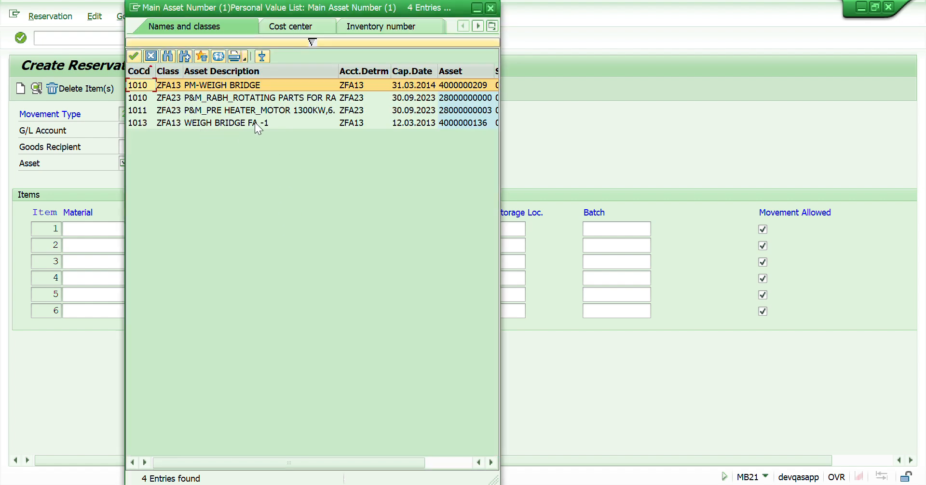
click(236, 85)
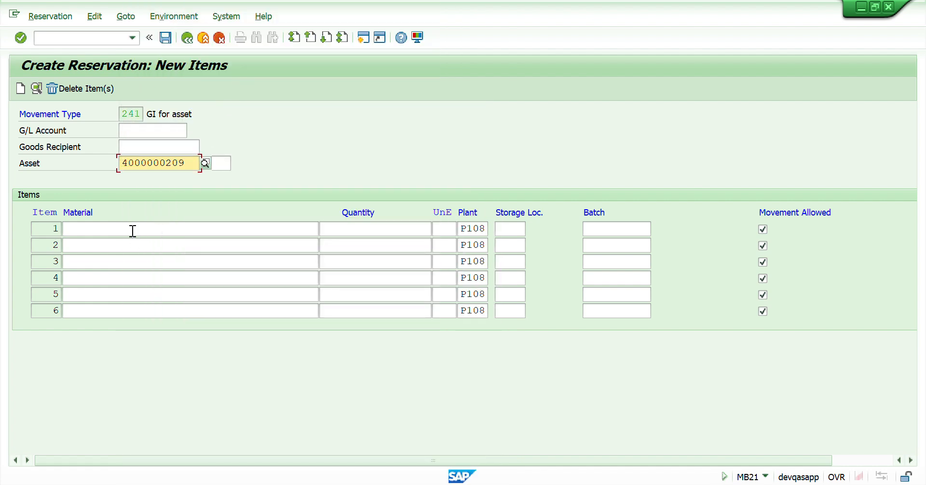
Step: Exit the reservation entry without saving and return to the main menu
click(133, 230)
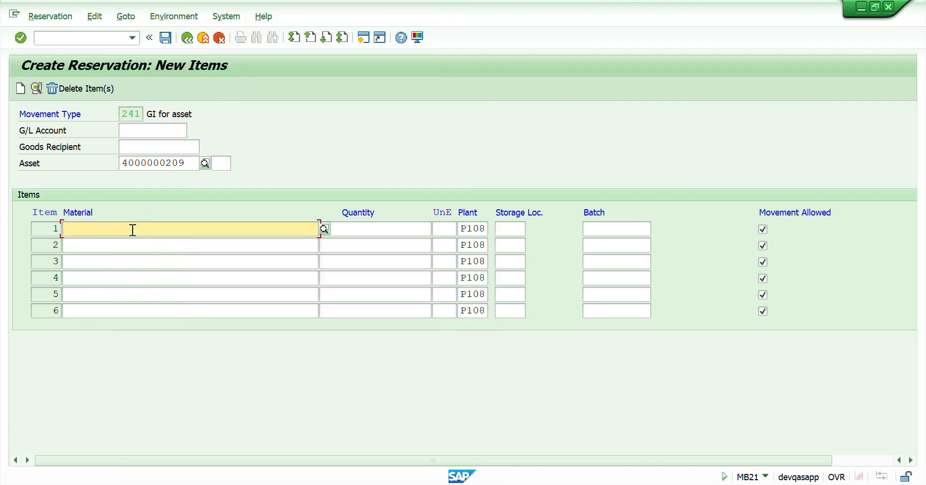
click(358, 235)
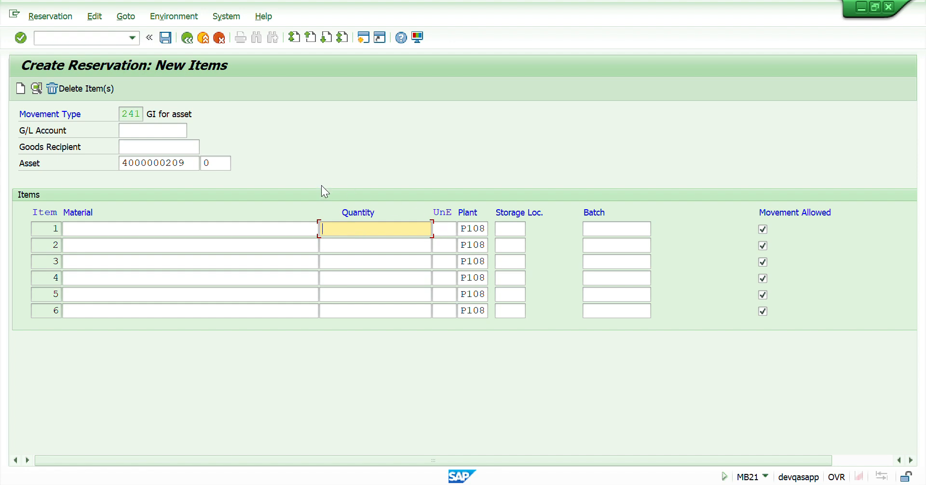
click(188, 40)
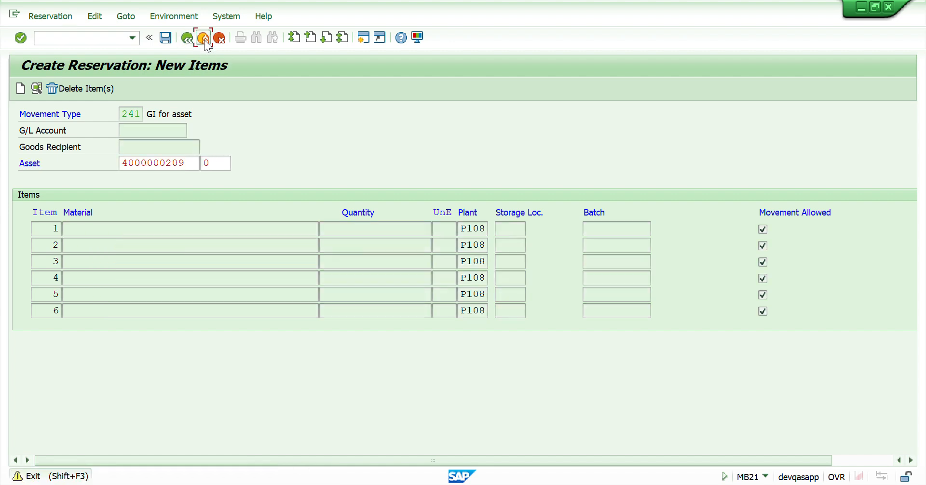
click(204, 40)
click(301, 267)
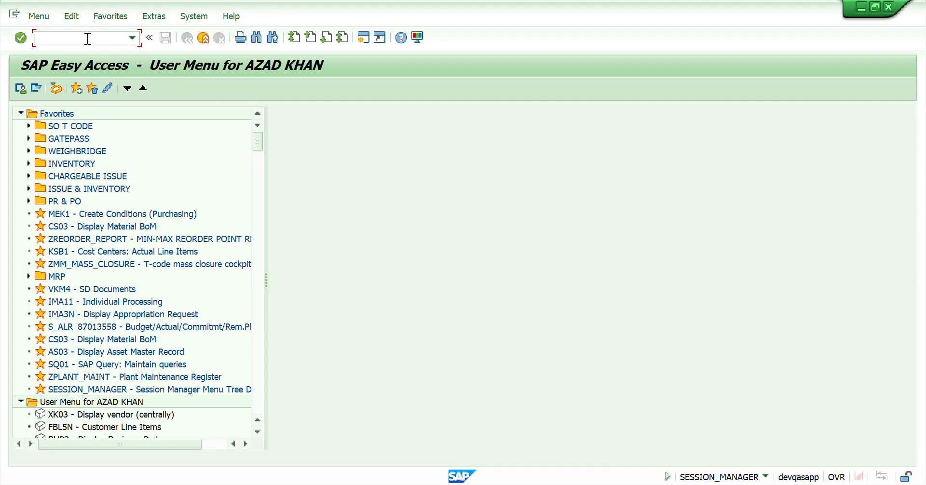
Step: Start MB21 with movement type 201 and proceed to the new items screen
text(mb21)
key(Return)
key(Delete)
key(Delete)
key(Delete)
text(201)
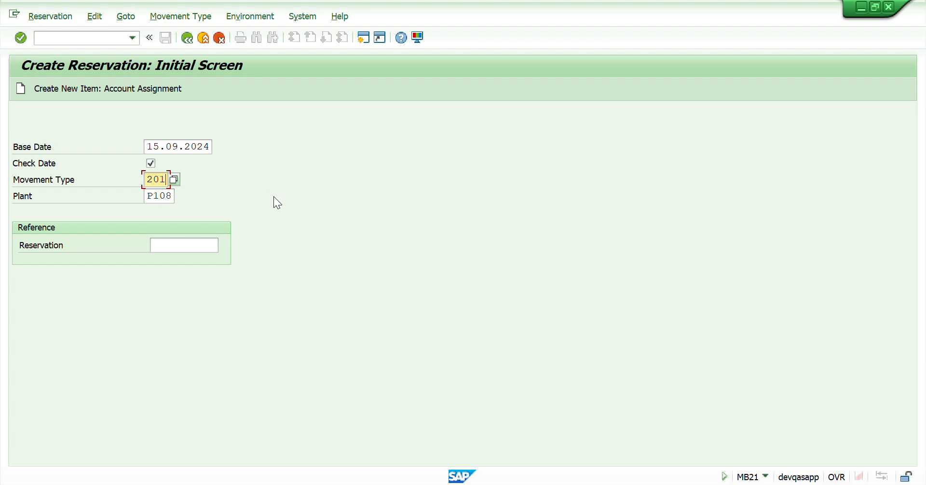
key(Return)
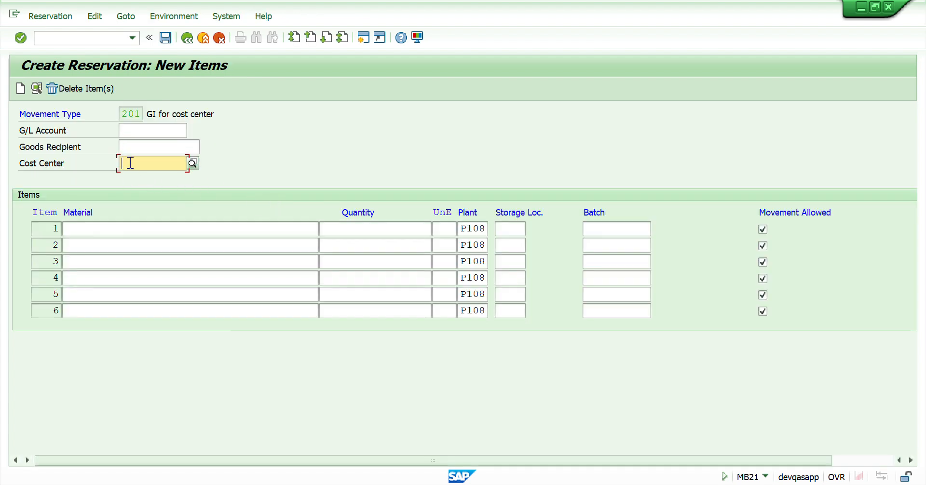
Step: Enter cost center 11L3621211, material 15000187 and quantity 1 for item 1
click(130, 163)
click(141, 178)
click(104, 228)
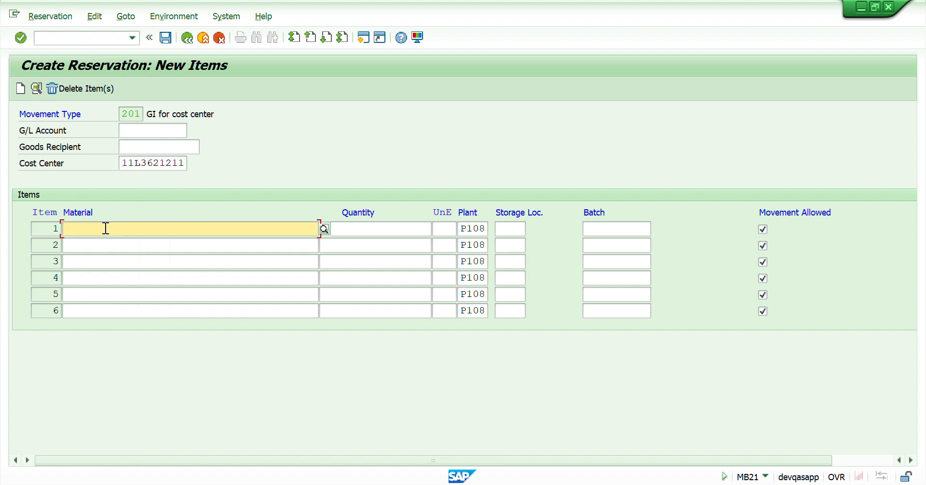
click(97, 245)
click(365, 231)
text(1)
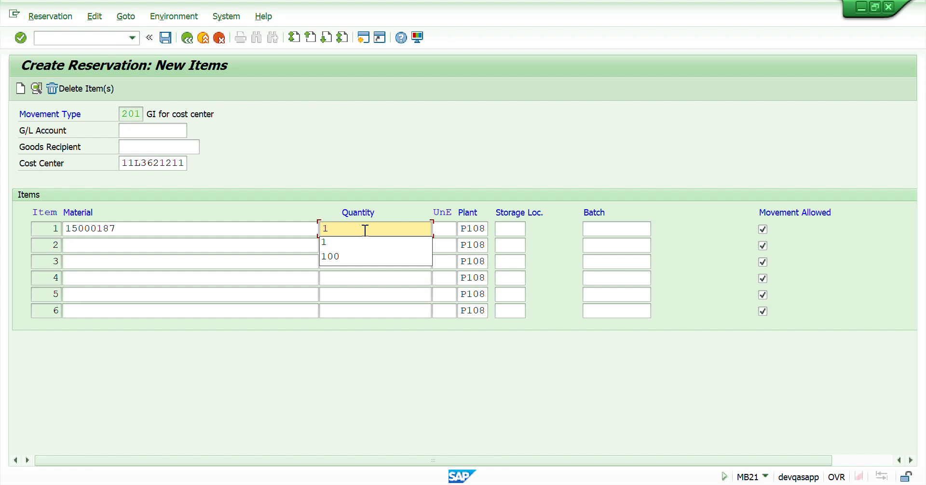
Step: Confirm item 1 through the item detail screen and save the reservation
click(513, 227)
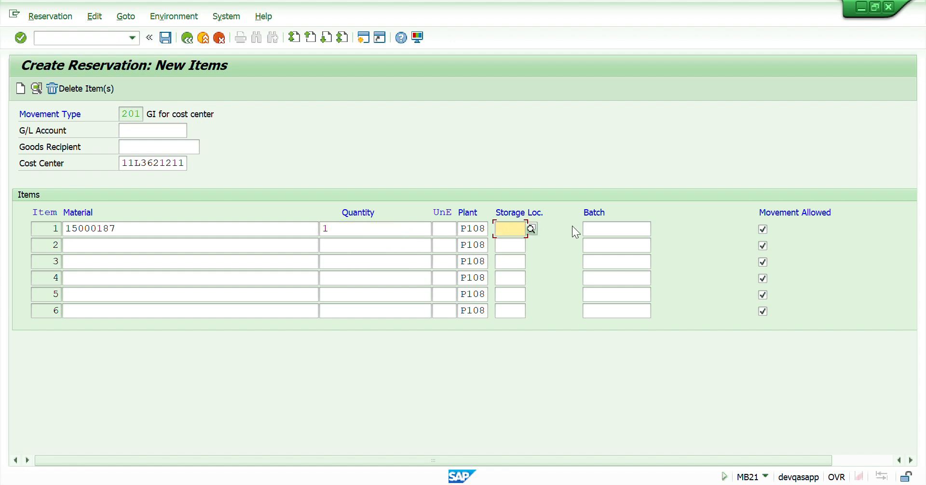
click(595, 228)
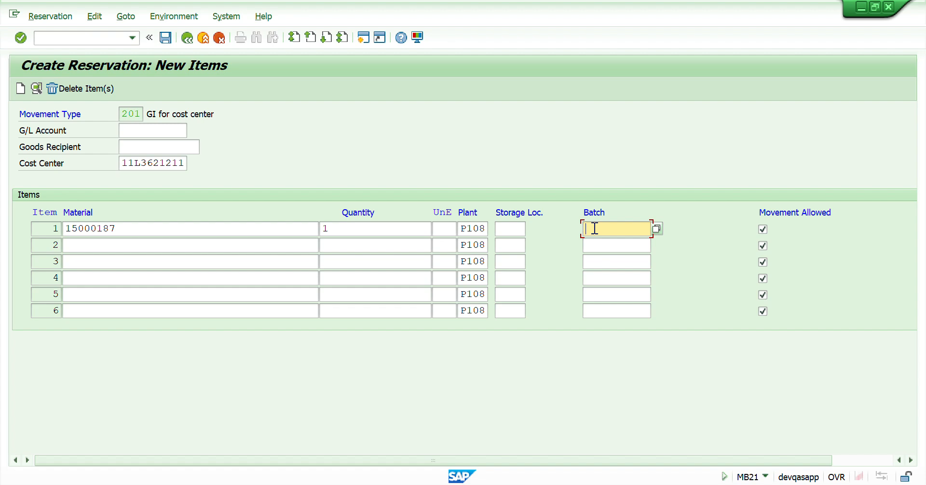
key(Return)
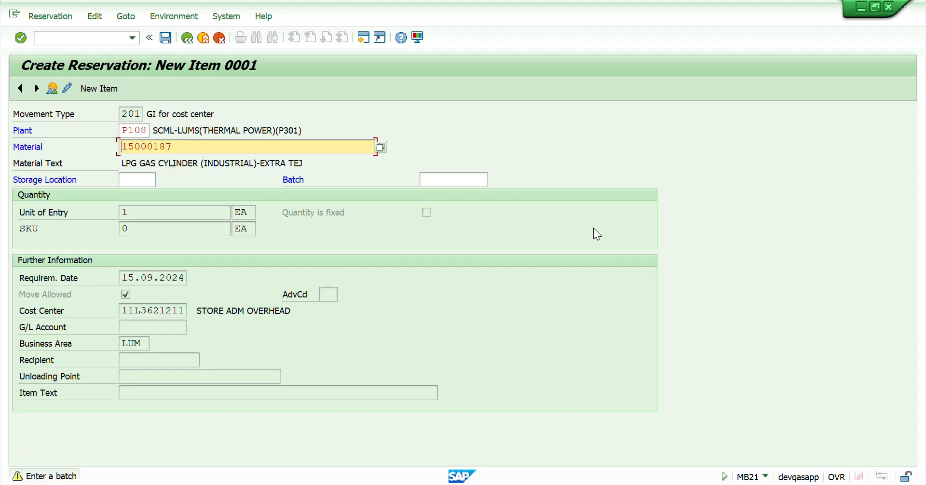
key(Return)
click(593, 228)
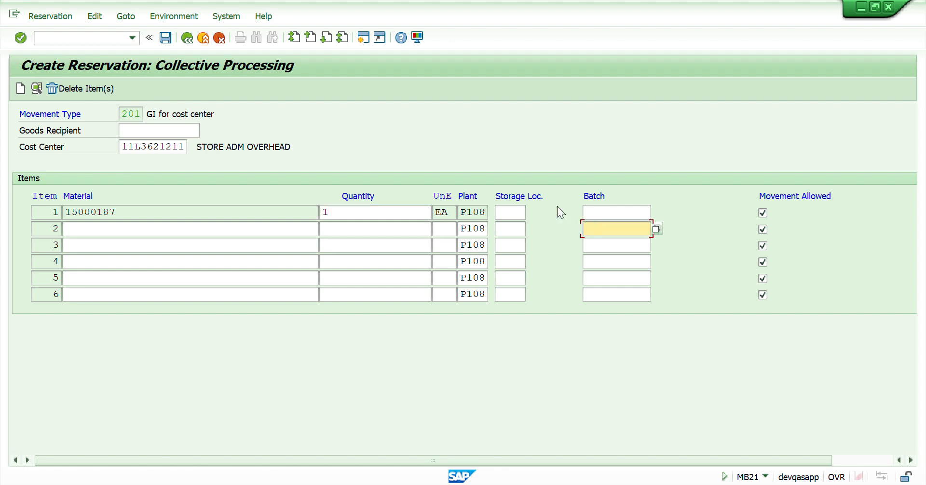
click(165, 38)
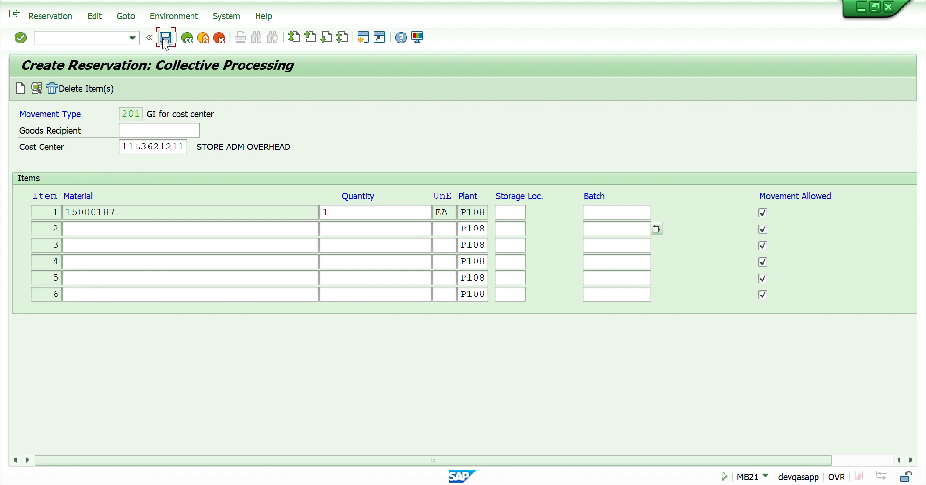
click(284, 243)
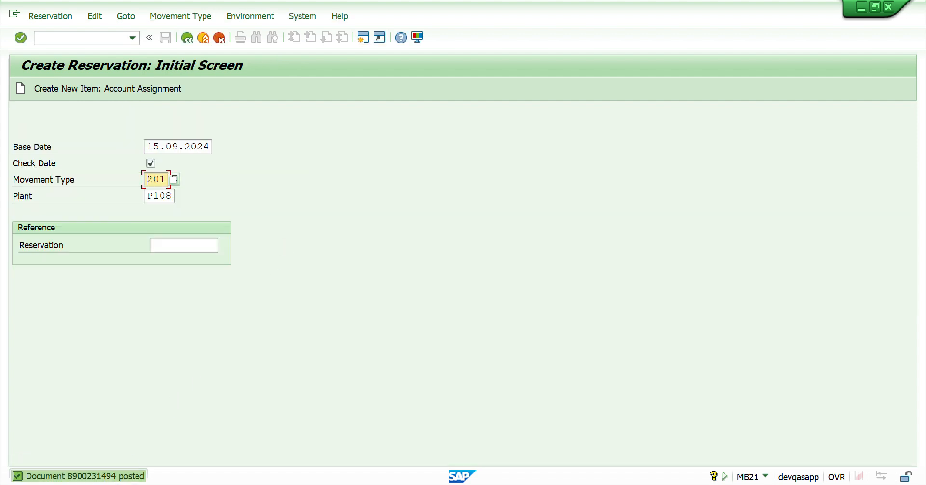
Step: Open the posting message details and select the reservation document number
double_click(84, 478)
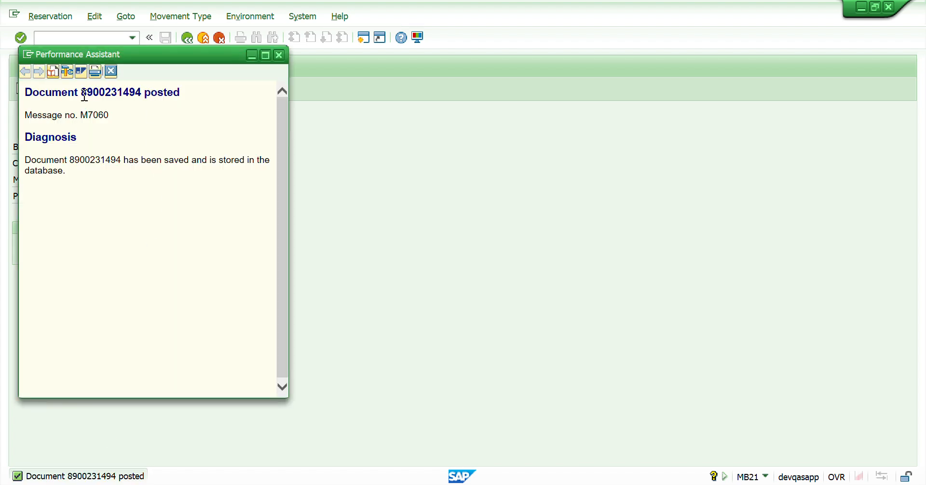
drag(82, 91, 143, 97)
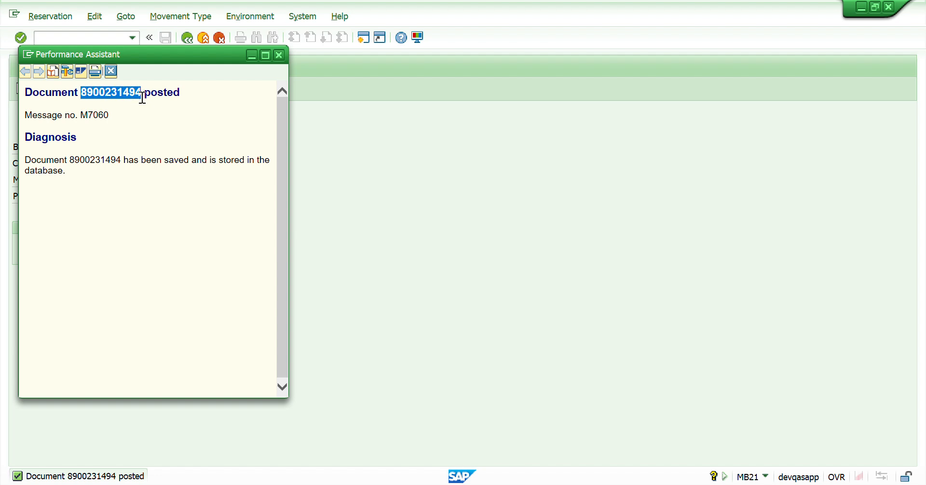
click(278, 55)
click(186, 39)
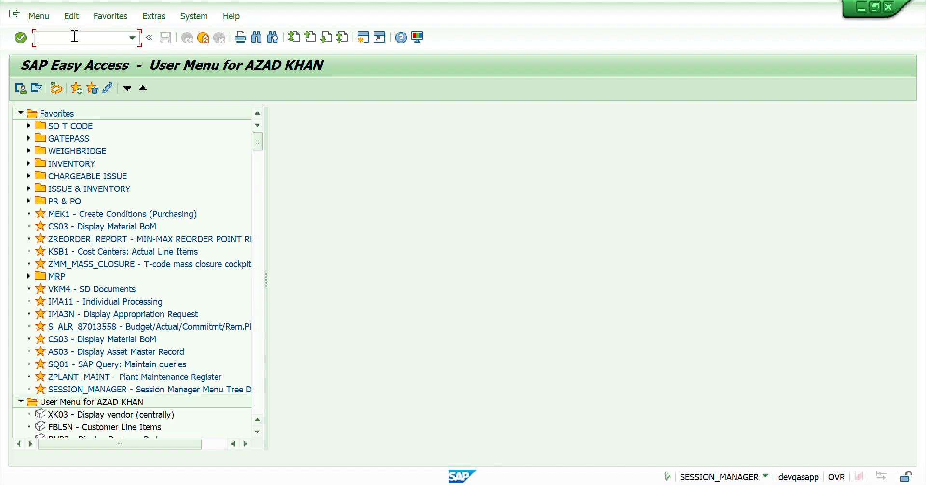
text(mb22)
key(Return)
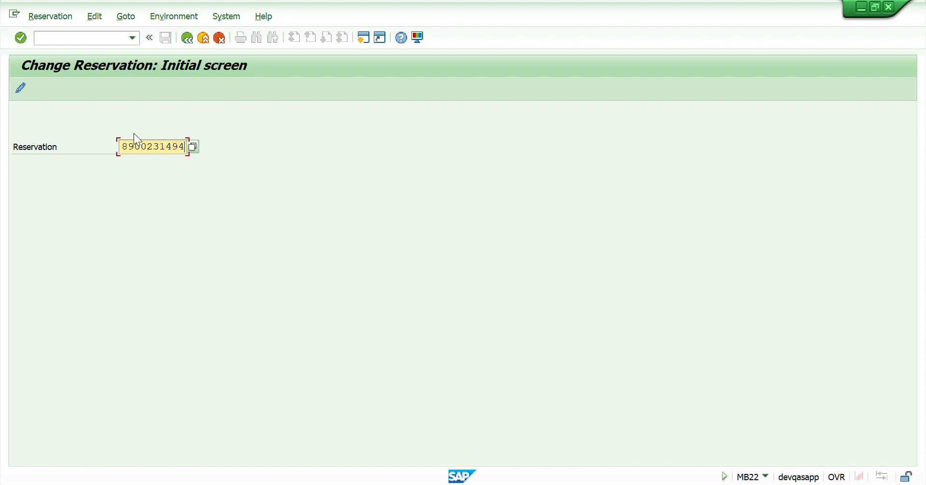
key(Return)
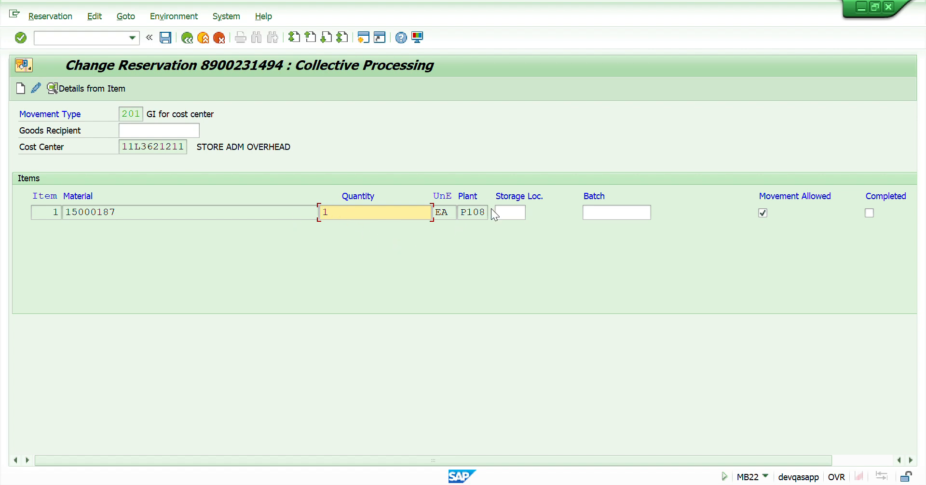
Step: Change item 1's quantity to 2
drag(630, 458, 756, 443)
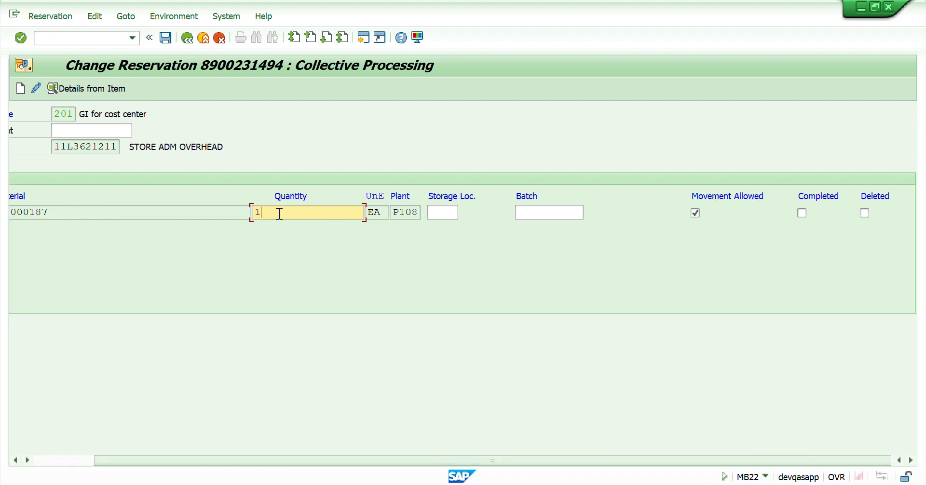
key(BackSpace)
text(2)
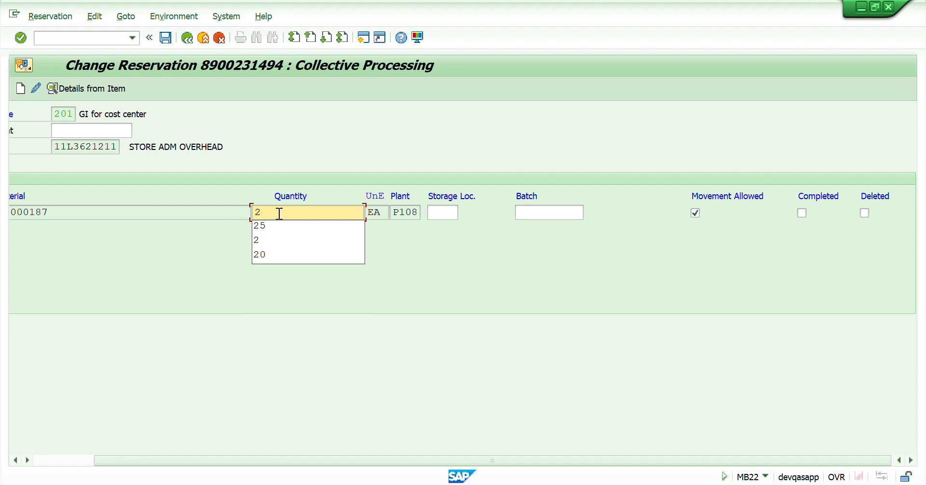
click(473, 262)
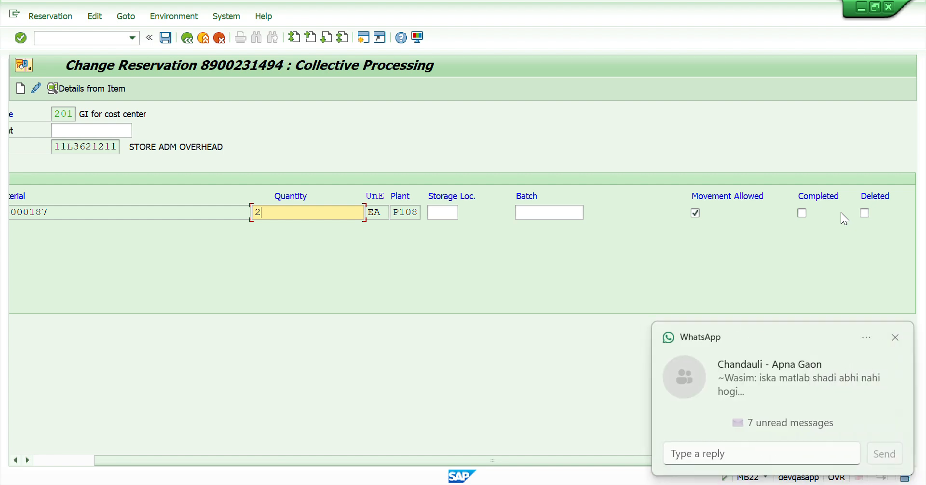
click(896, 338)
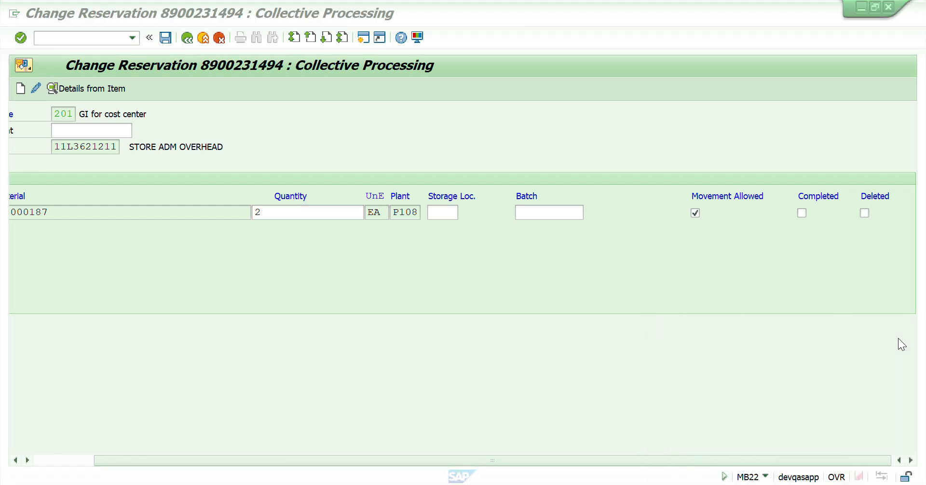
click(865, 214)
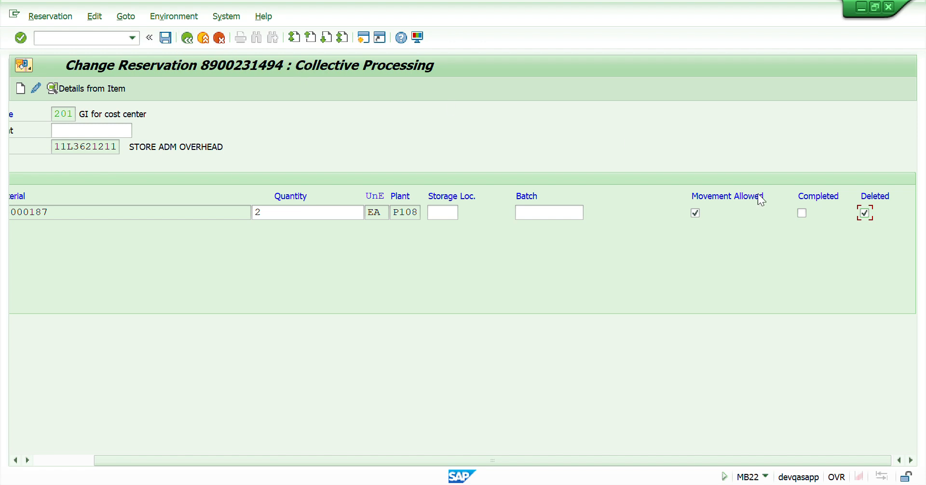
click(864, 215)
Step: Save the changed reservation
click(268, 213)
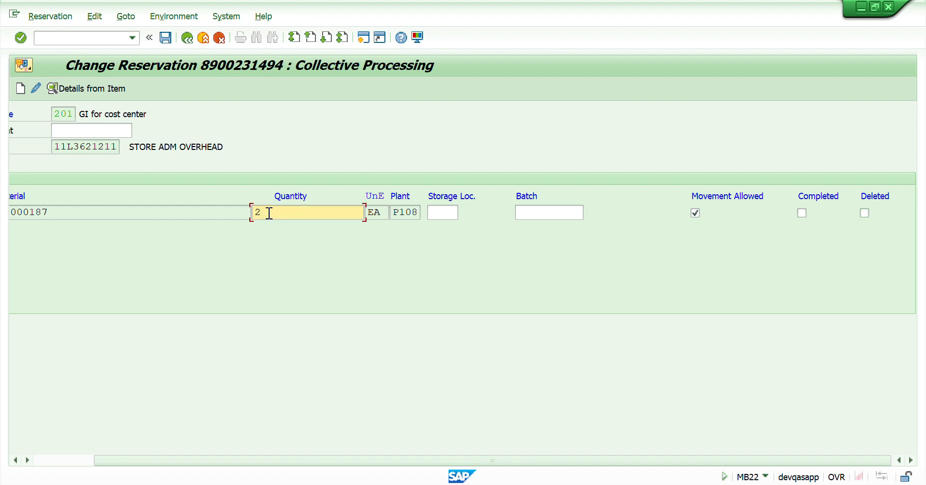
click(166, 38)
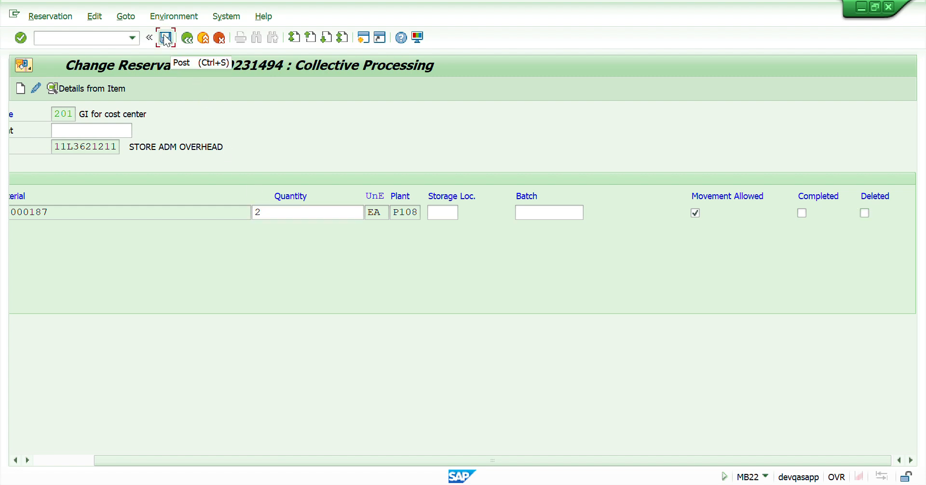
click(281, 247)
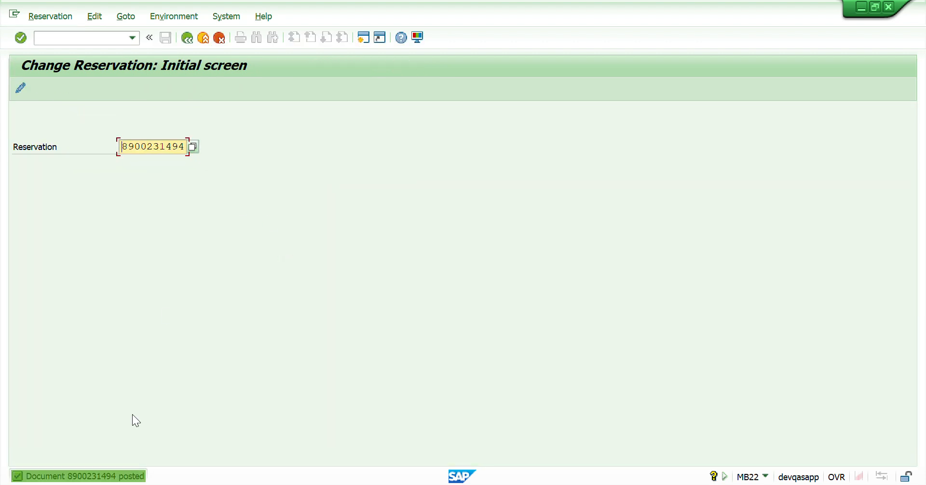
click(187, 38)
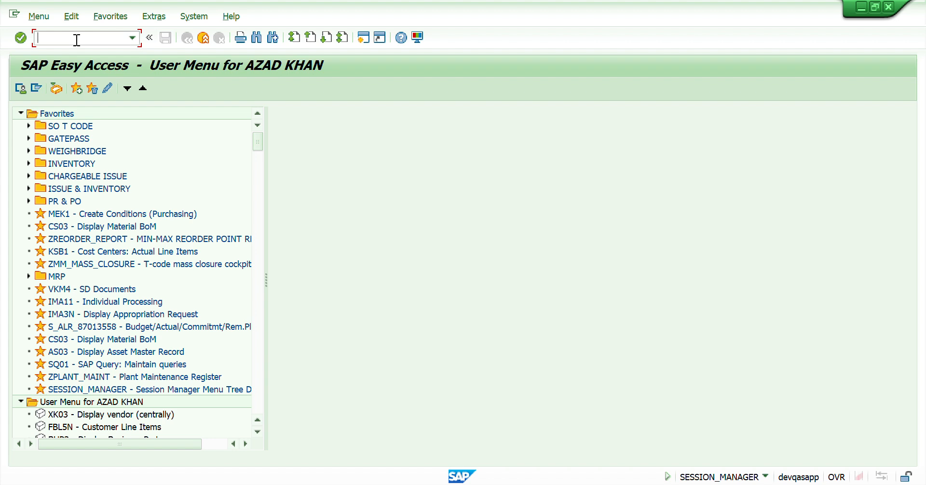
text(mb23)
key(Return)
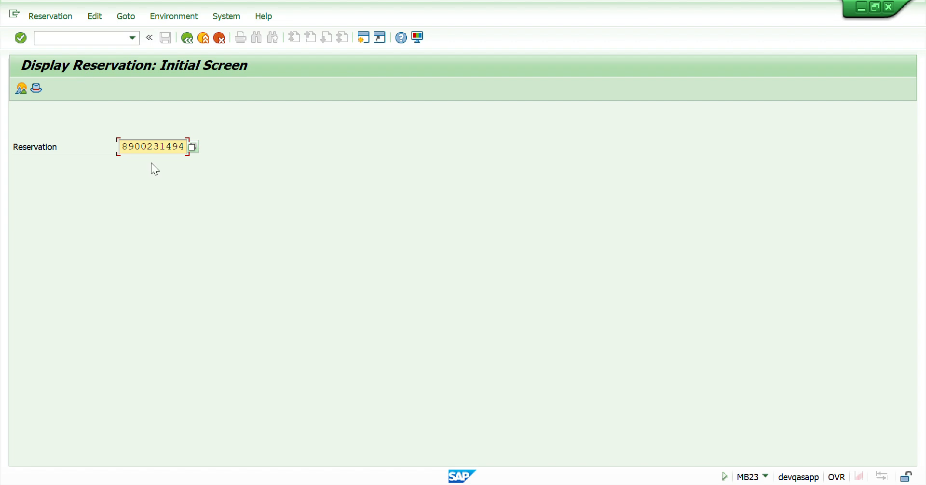
key(Return)
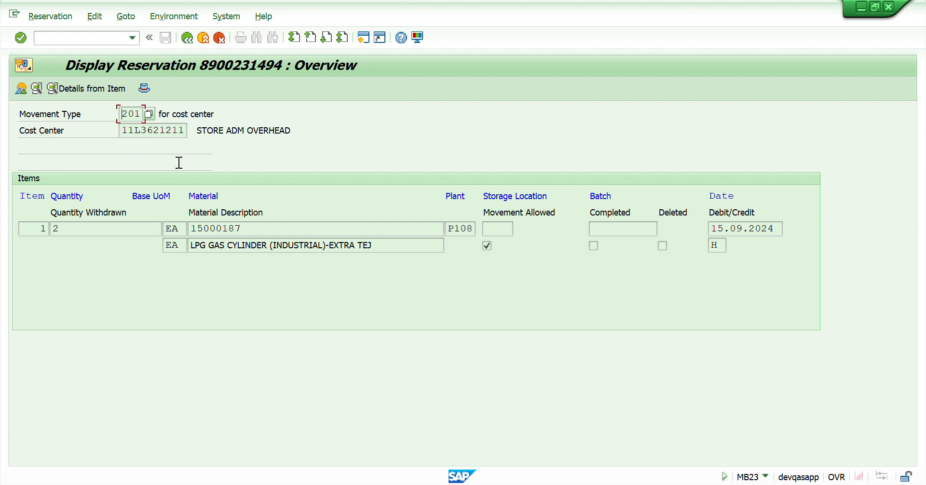
Step: Run the MB25 reservation list for plant P108 and review its columns
click(184, 37)
click(184, 37)
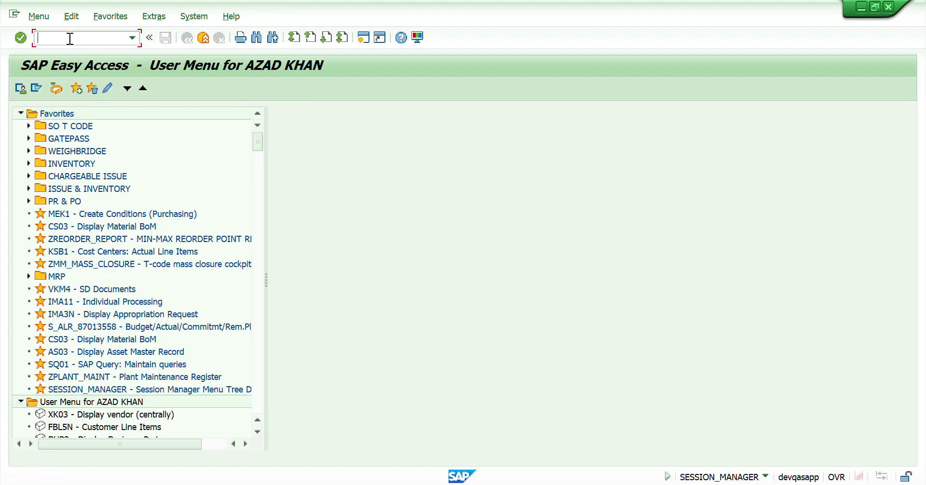
text(mb25)
key(Return)
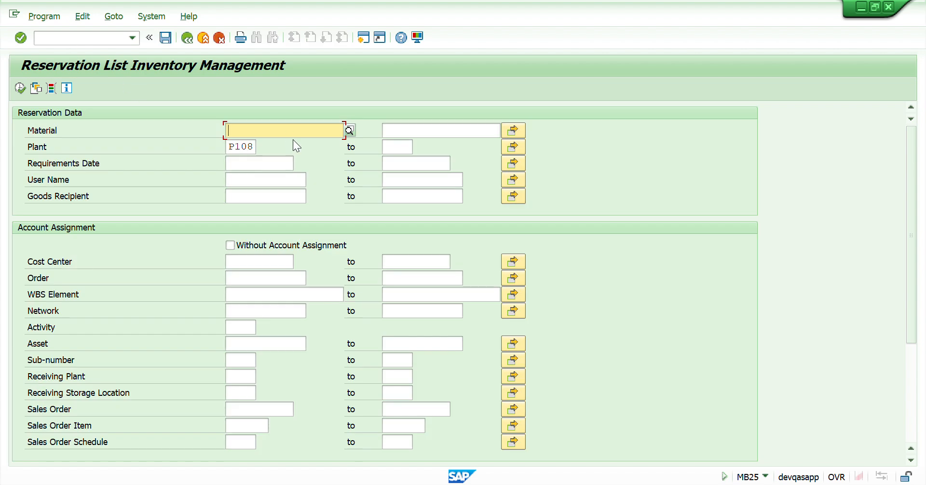
click(254, 129)
click(251, 143)
click(21, 88)
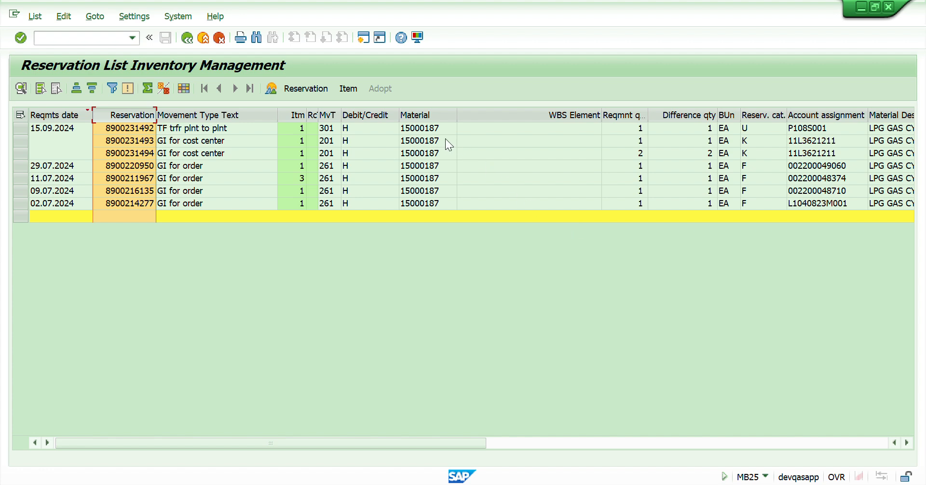
drag(438, 442, 671, 422)
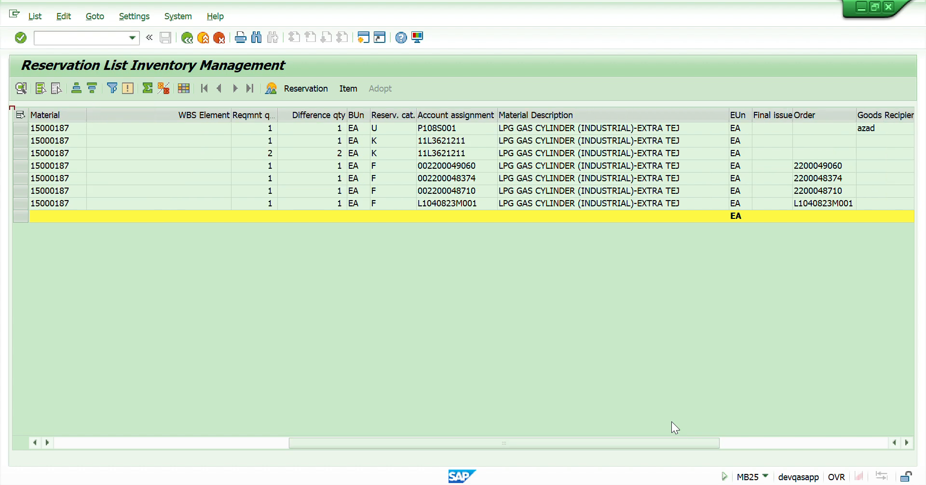
drag(421, 442, 153, 442)
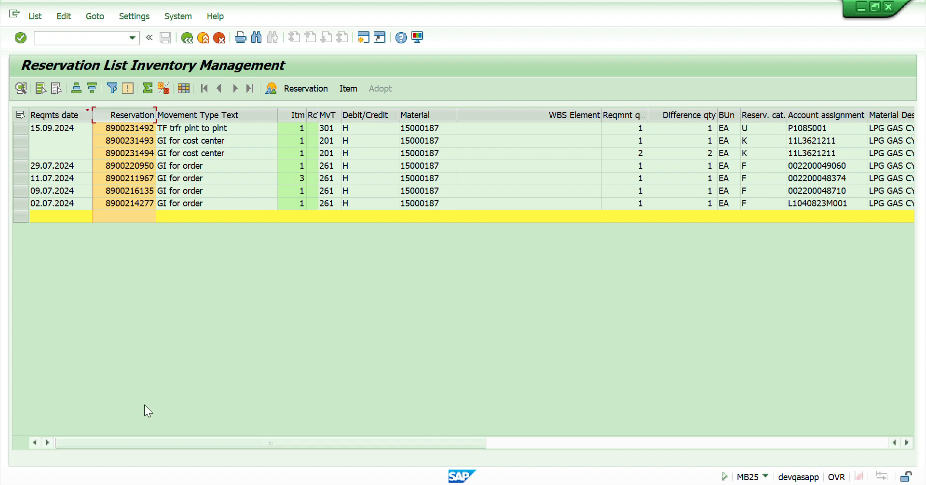